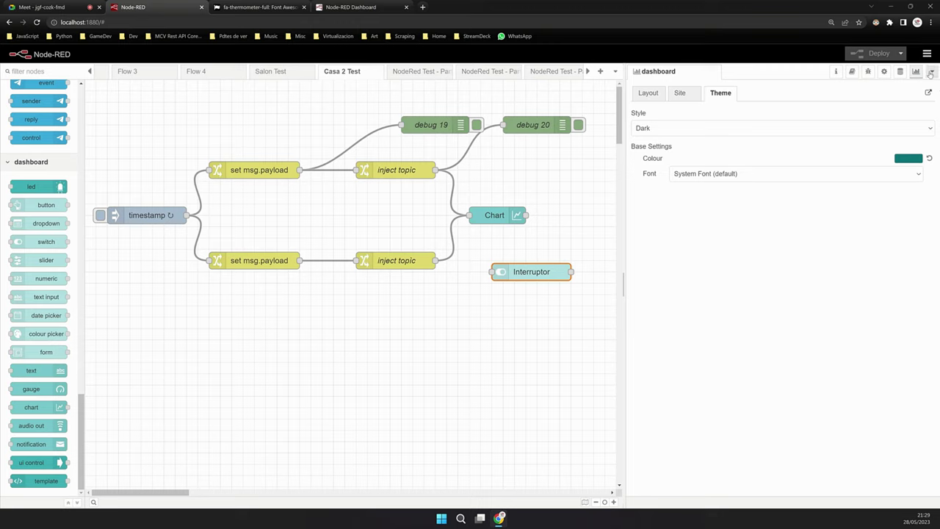
- Review the dashboard's layout tree, site options and theme settings in the editor
left_click(931, 71)
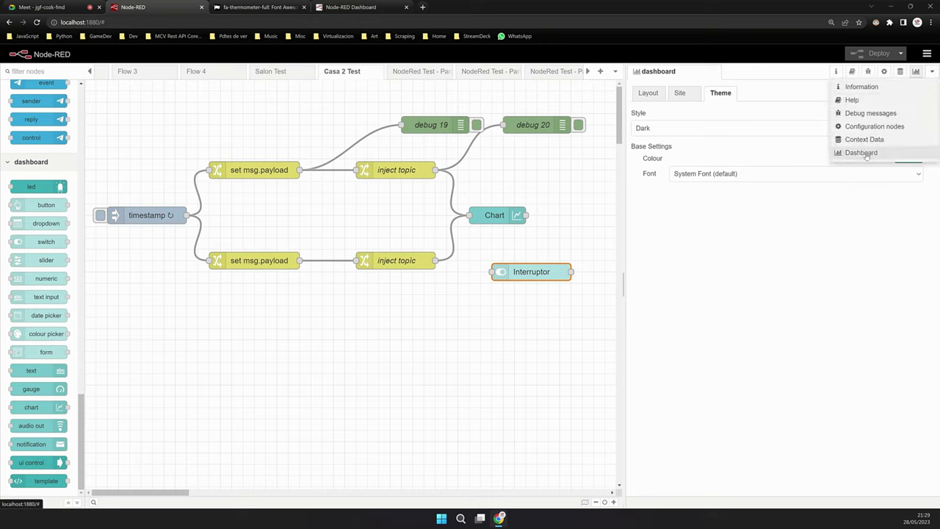
left_click(867, 152)
left_click(649, 93)
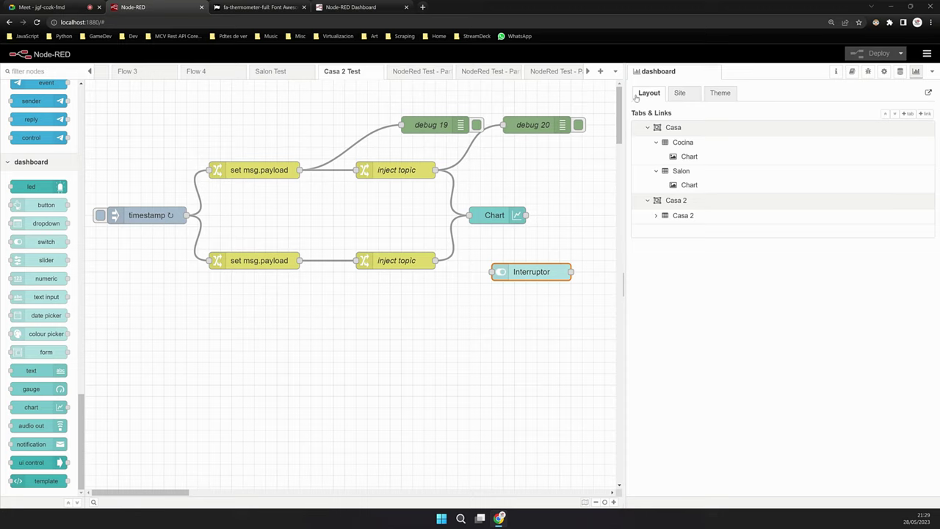
left_click(679, 95)
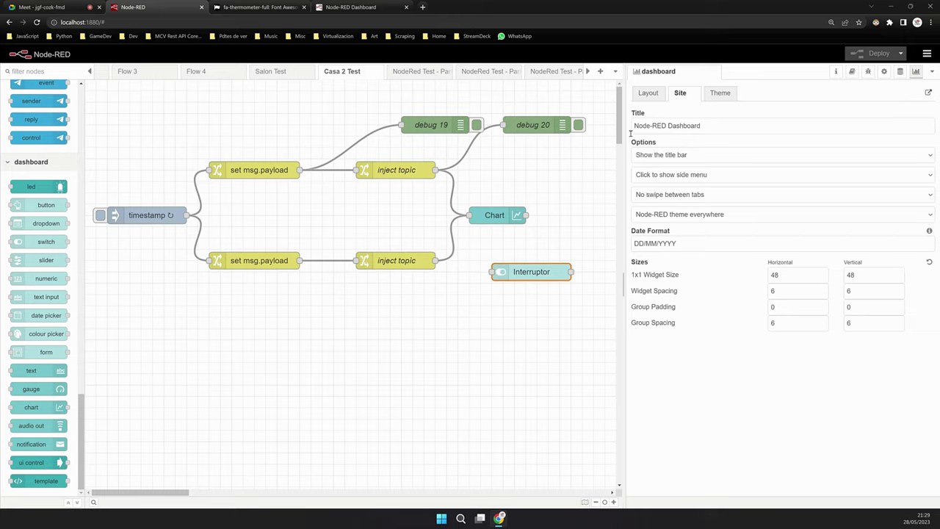
left_click(718, 95)
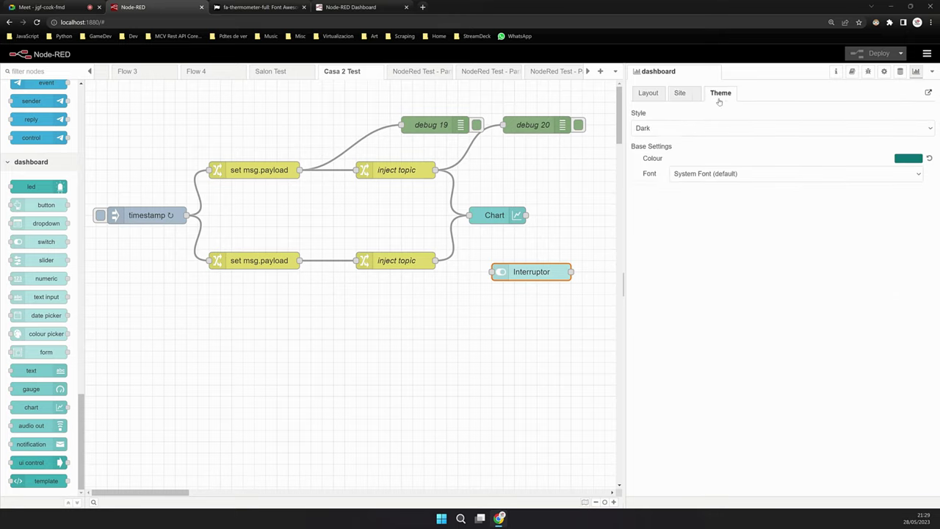
- Set the dashboard theme style to Light (default), deploy it and check the Casa 2 dashboard page
left_click(640, 130)
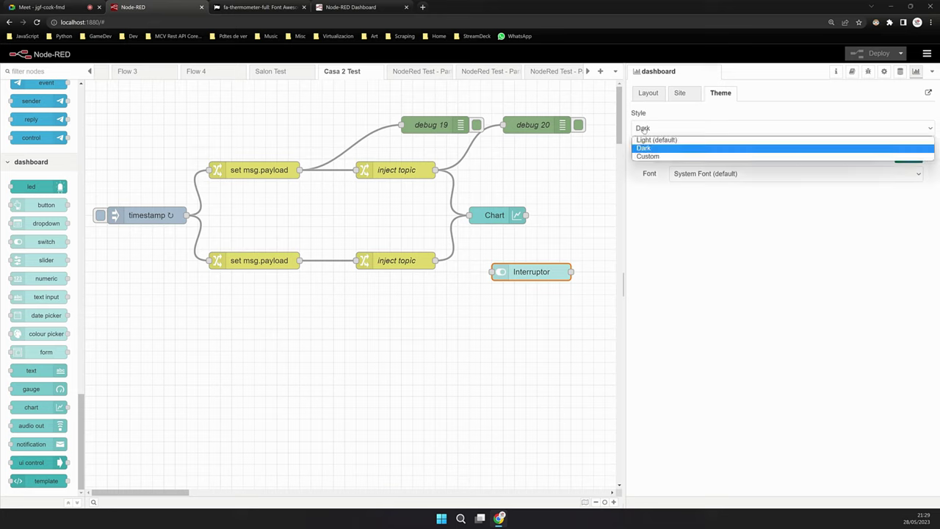
left_click(648, 141)
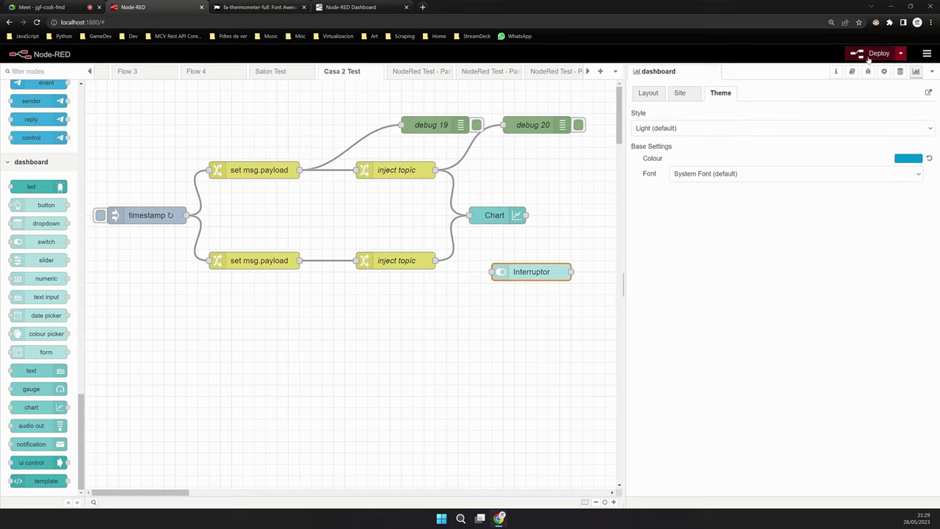
left_click(874, 53)
left_click(382, 8)
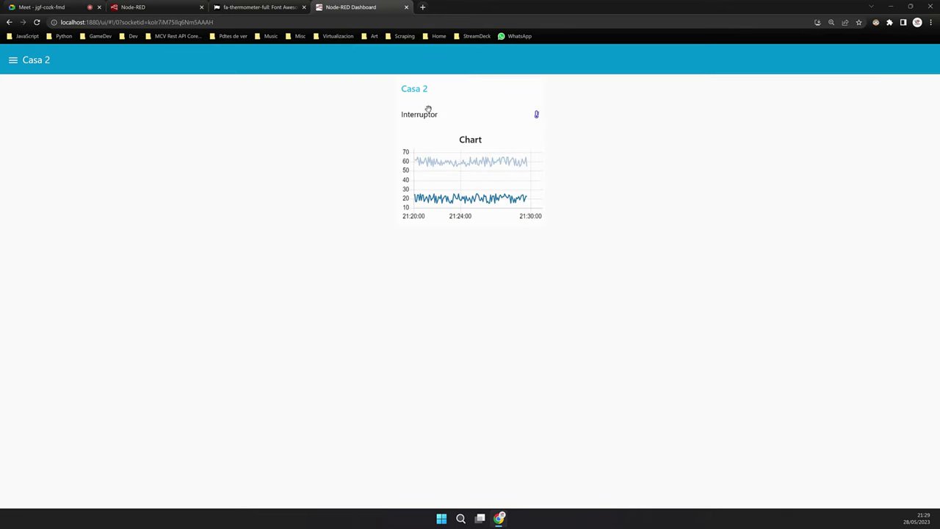
left_click(13, 60)
left_click(255, 7)
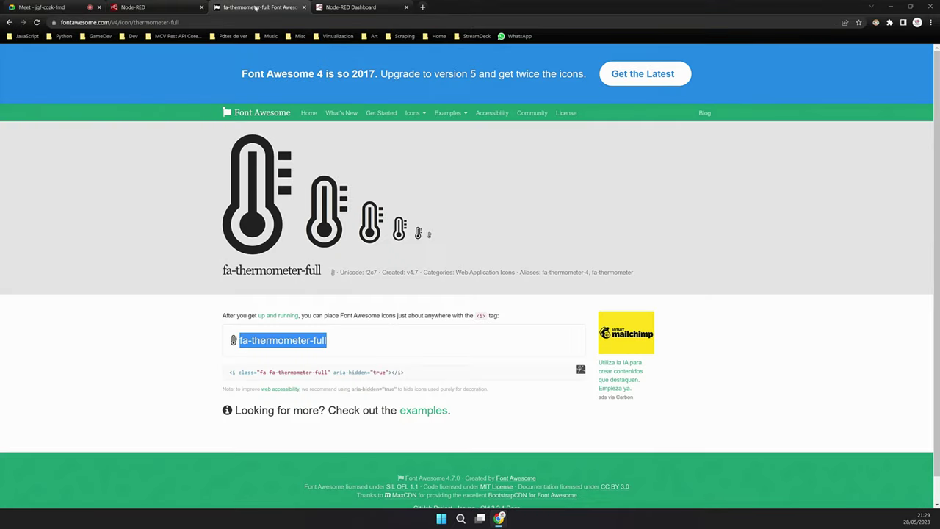
left_click(133, 7)
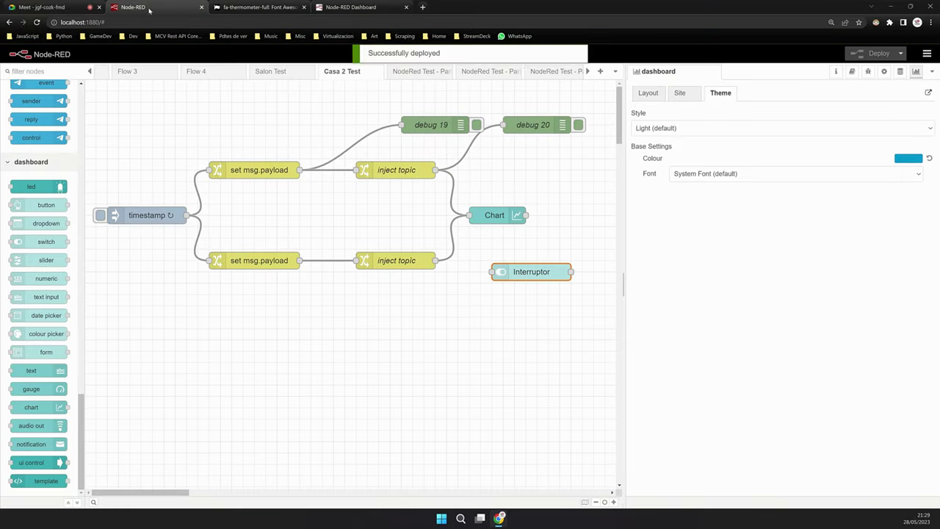
- Set the theme style to Dark with a dark blue base colour (RGB 18, 25, 135), deploy and view the dashboard
left_click(727, 128)
left_click(673, 147)
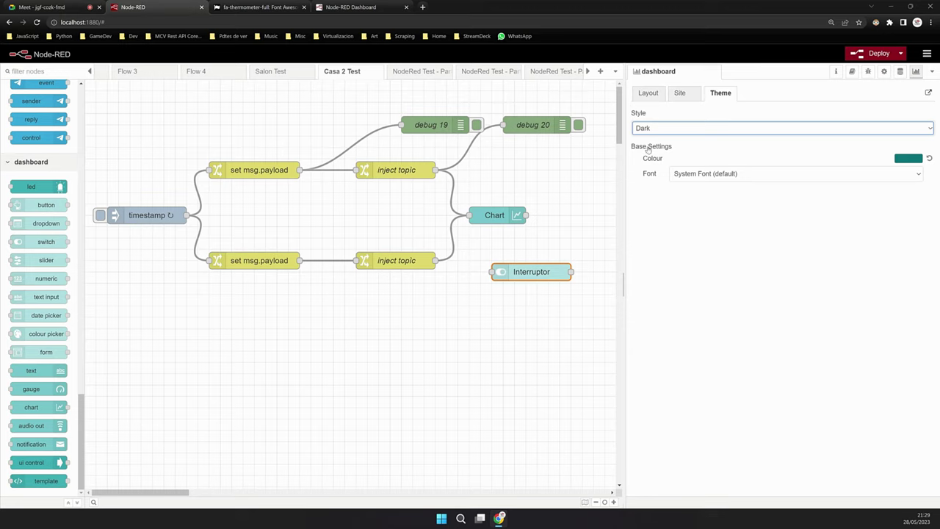
left_click(908, 160)
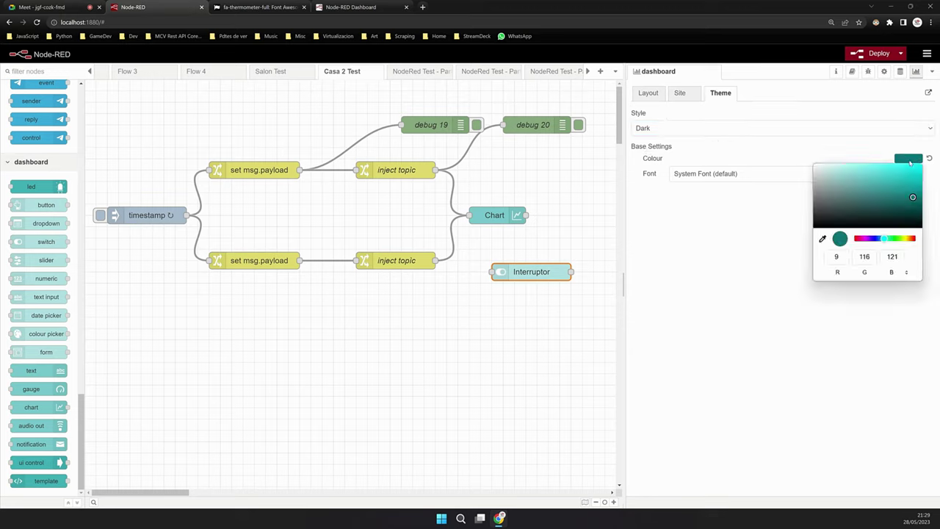
left_click(875, 238)
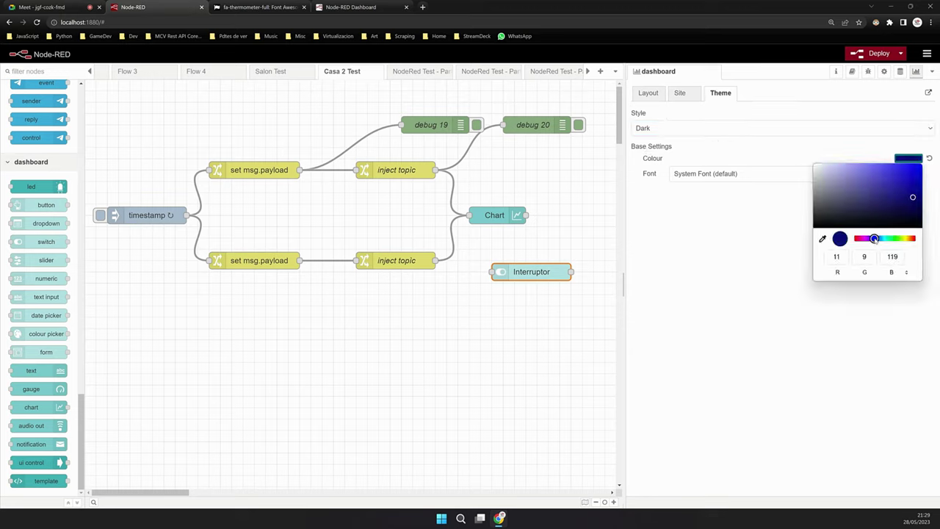
left_click(913, 171)
left_click_drag(914, 171, 908, 194)
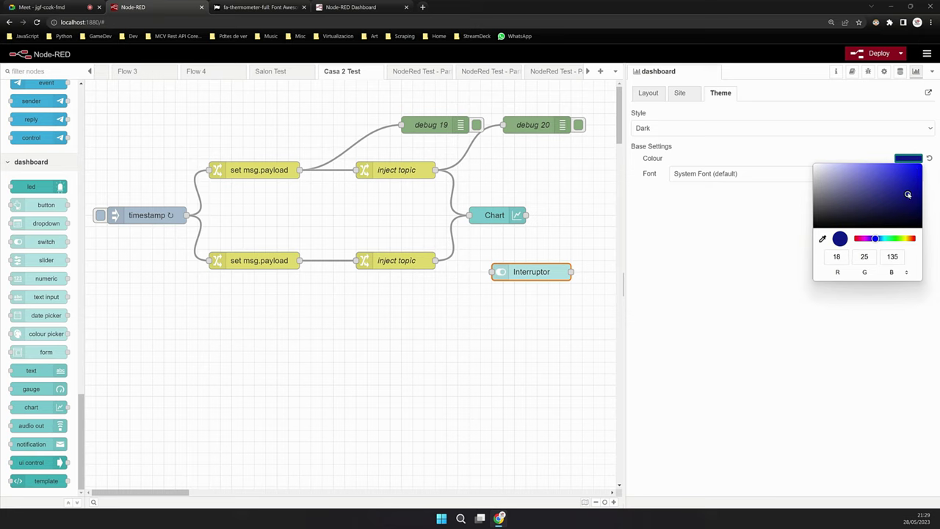
left_click(875, 53)
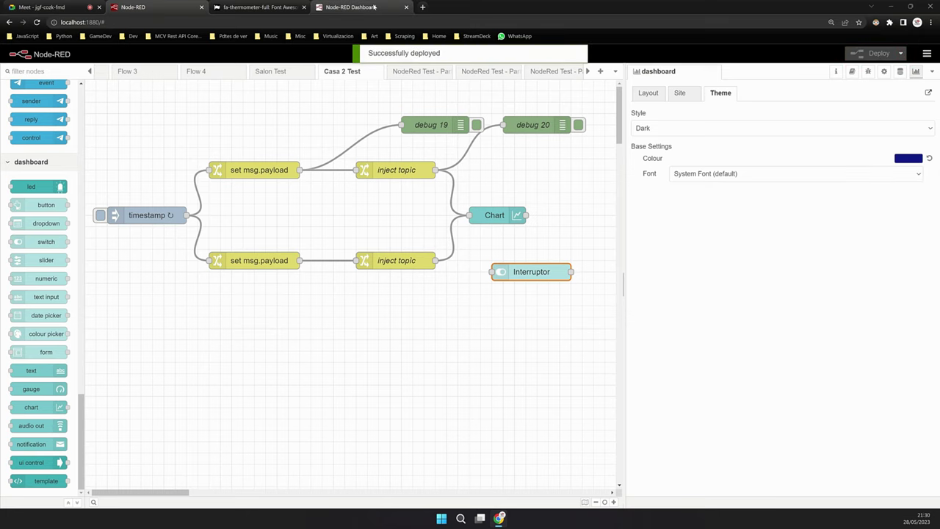
left_click(351, 8)
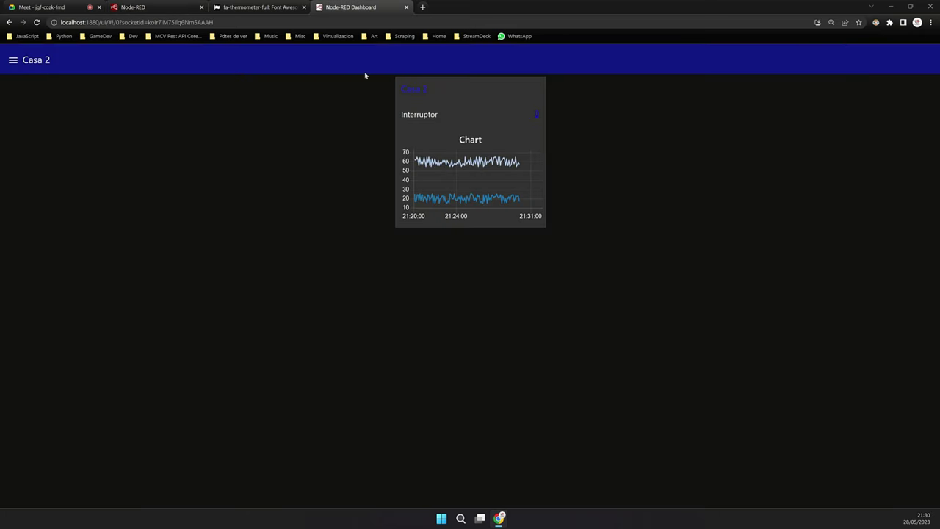
- Change the Dark theme's base colour to dark red (RGB 135, 18, 18), deploy and check it on the dashboard
left_click(164, 8)
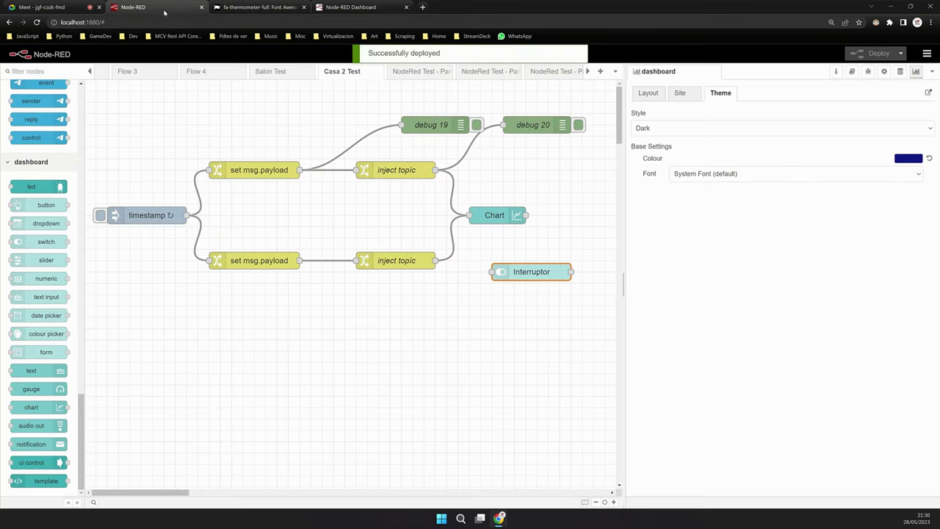
left_click(909, 158)
left_click_drag(861, 236, 854, 238)
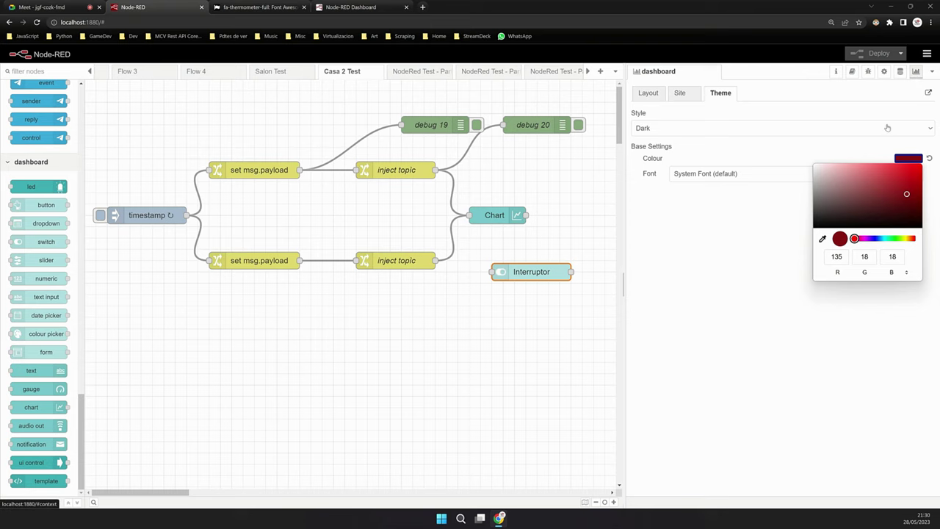
left_click(881, 53)
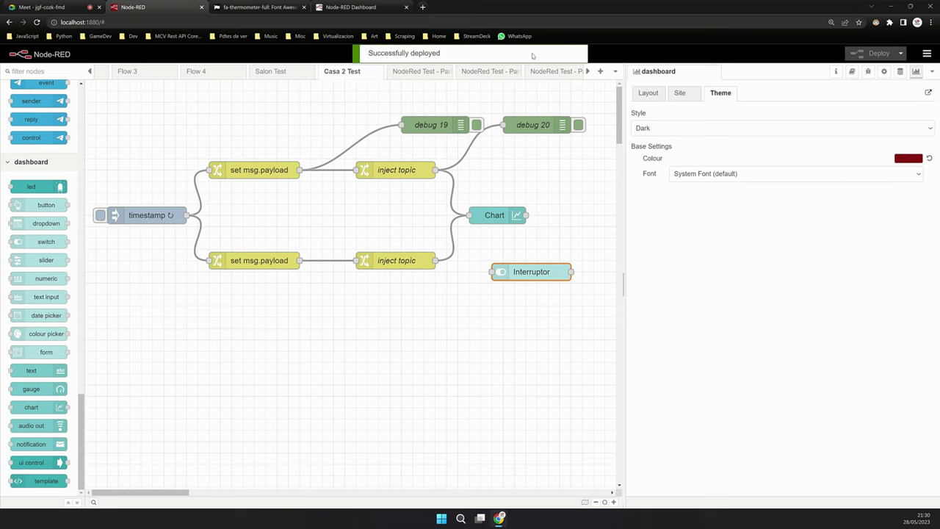
left_click(351, 7)
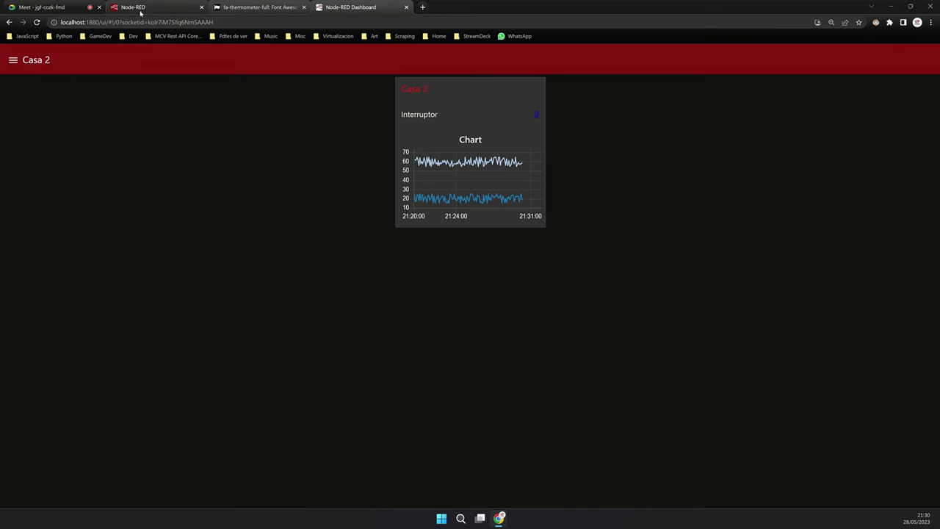
left_click(140, 8)
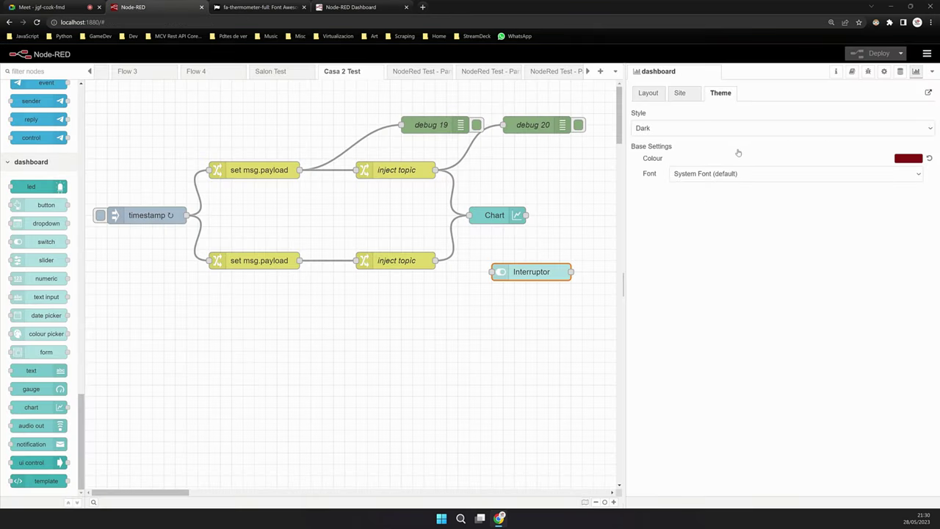
- Try the Custom theme style and its profile name, return the style to Dark and deploy
left_click(686, 130)
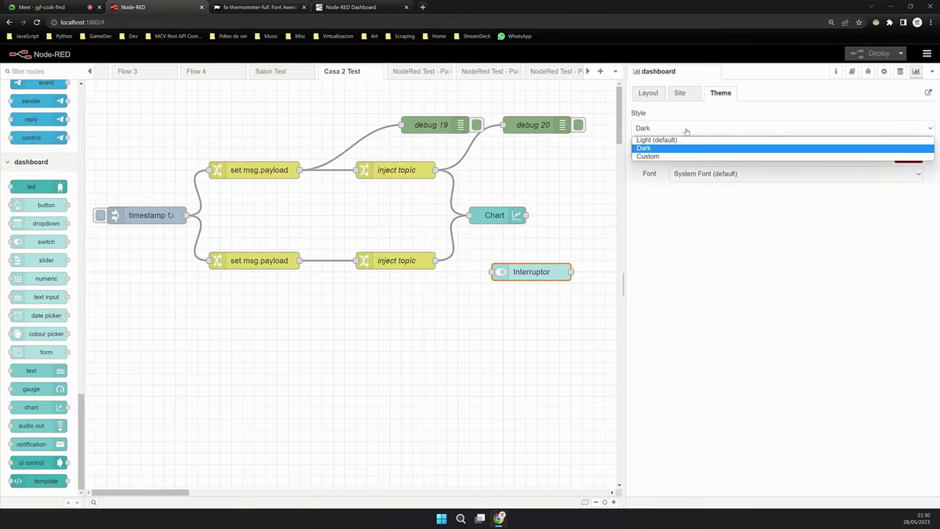
left_click(647, 157)
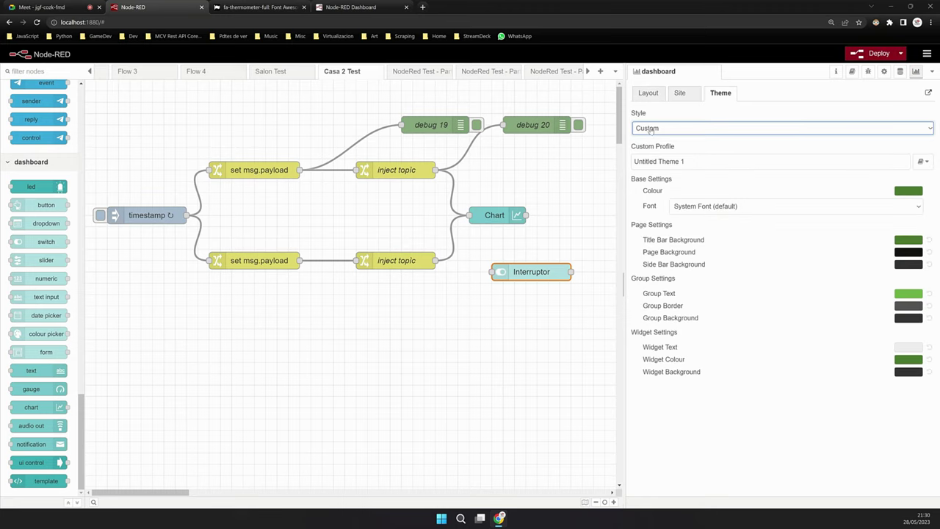
left_click_drag(693, 160, 633, 160)
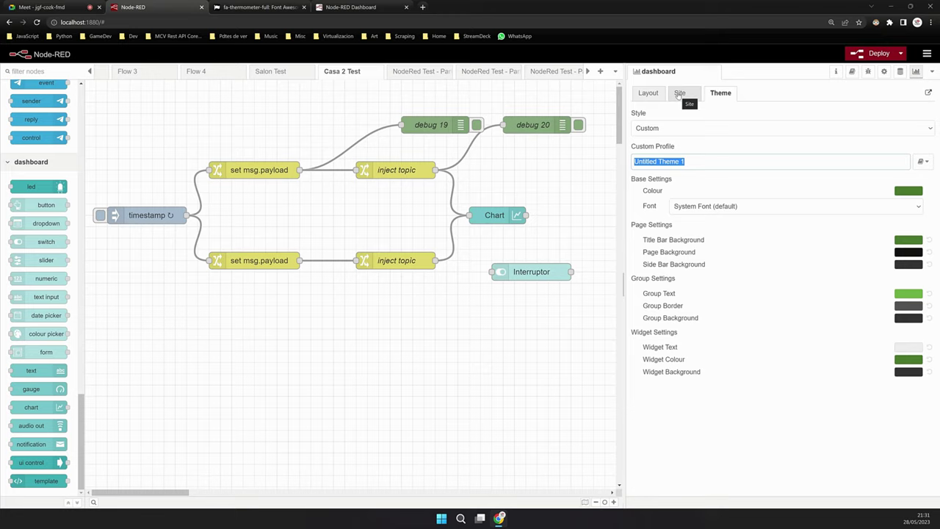
left_click(738, 130)
left_click(661, 148)
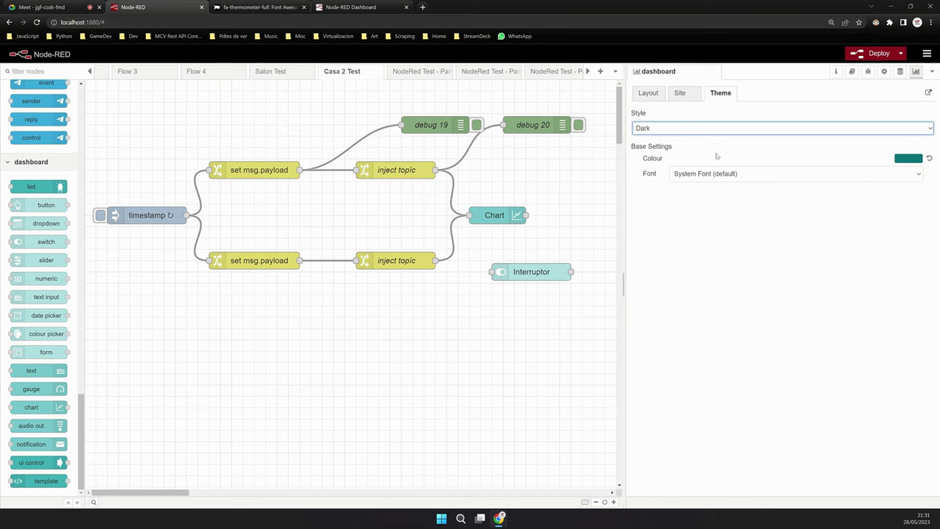
left_click(874, 57)
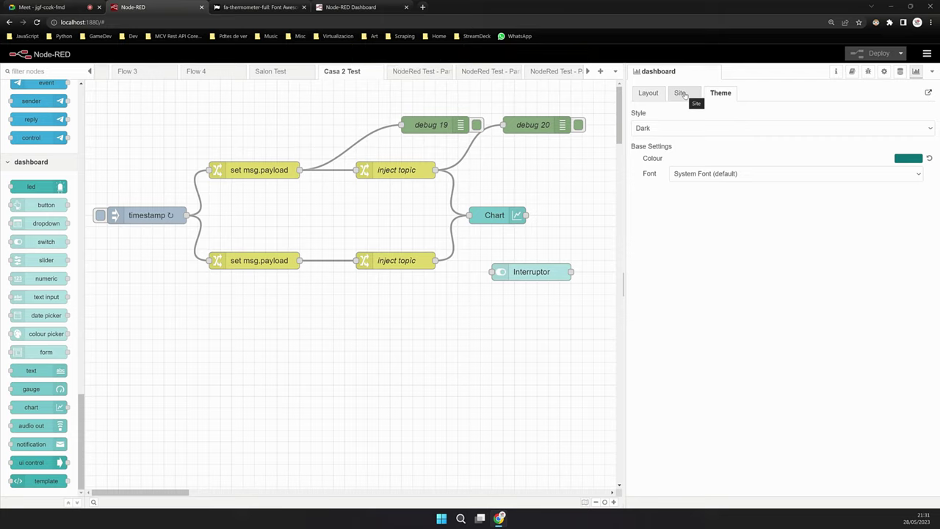
- Look over the site options, set the dashboard theme style to Custom and deploy
left_click(683, 95)
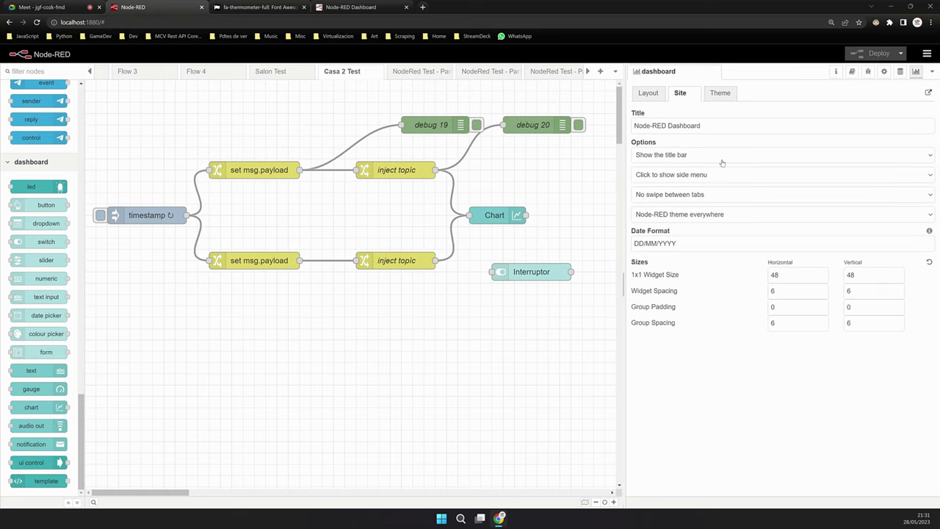
left_click(717, 99)
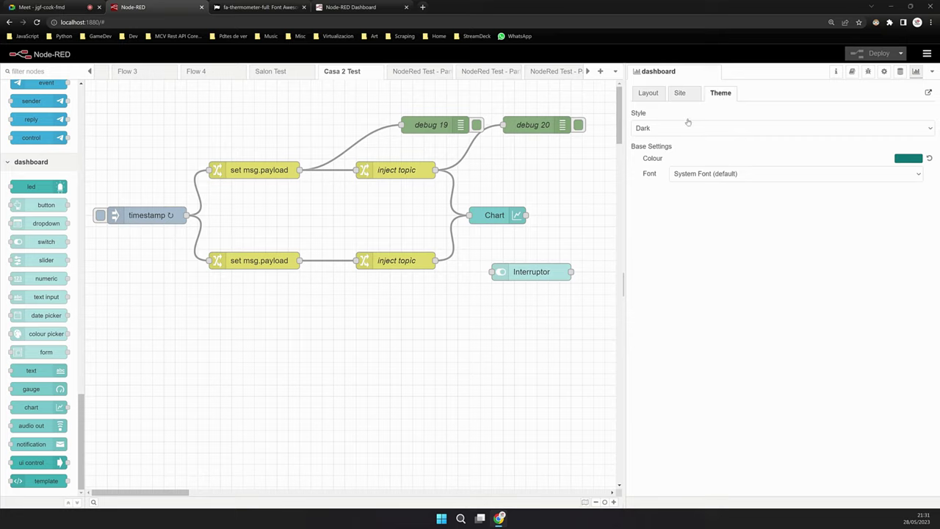
left_click(663, 129)
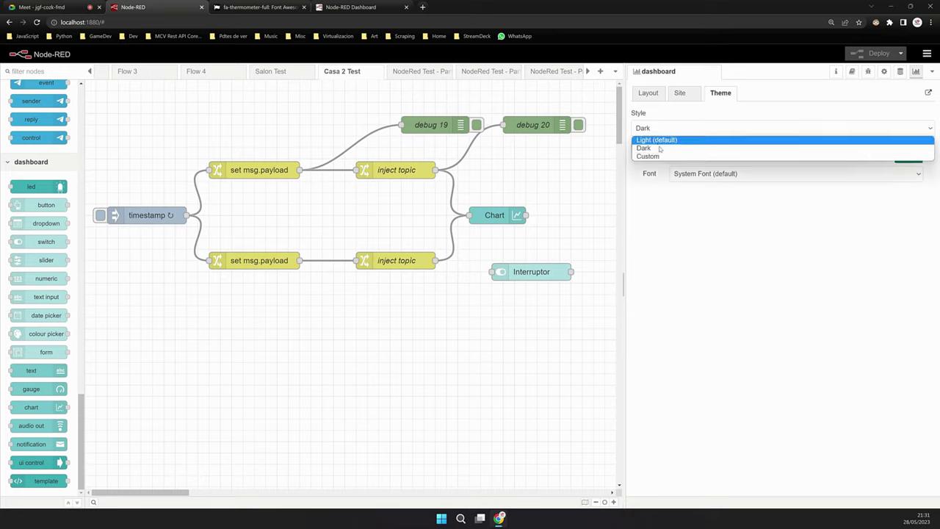
left_click(653, 157)
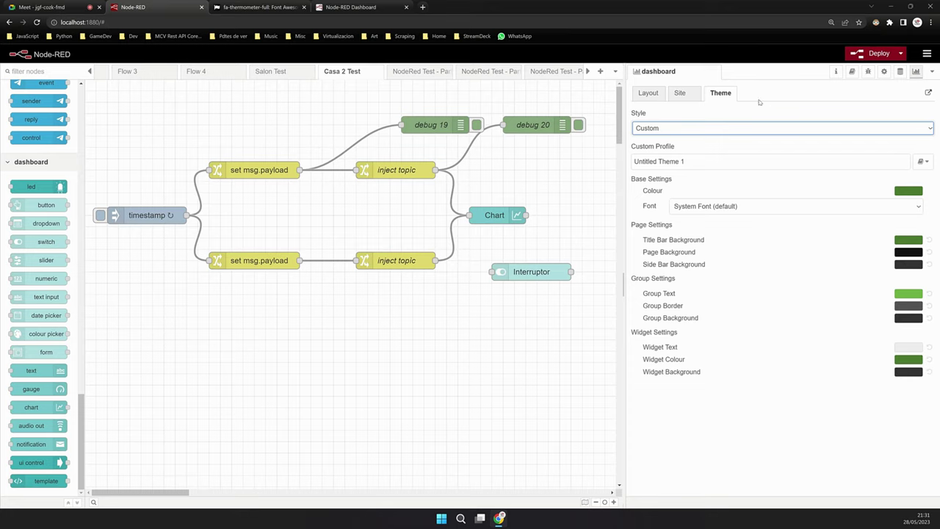
left_click(872, 52)
- Inspect the Custom theme on the Casa 2 and Casa dashboard pages, and return to the editor's dashboard layout tree
left_click(352, 7)
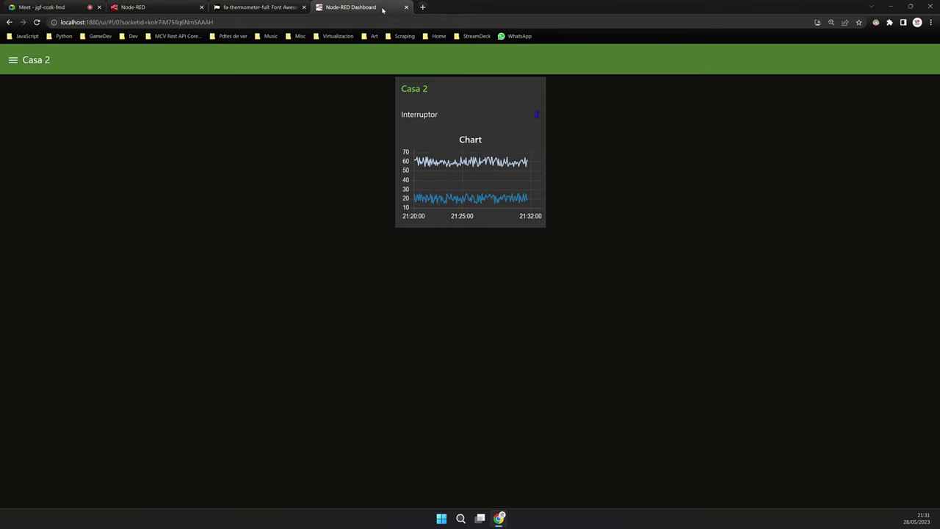
mouse_move(449, 171)
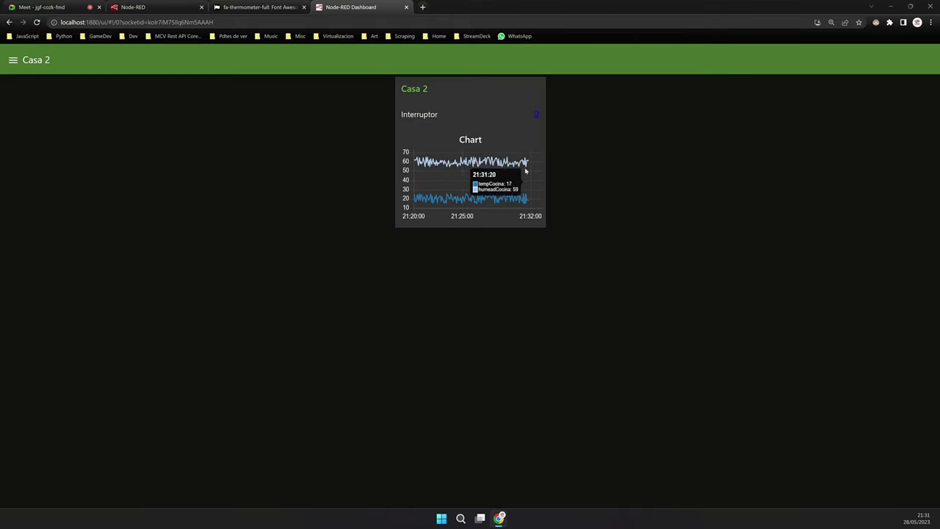
left_click(12, 62)
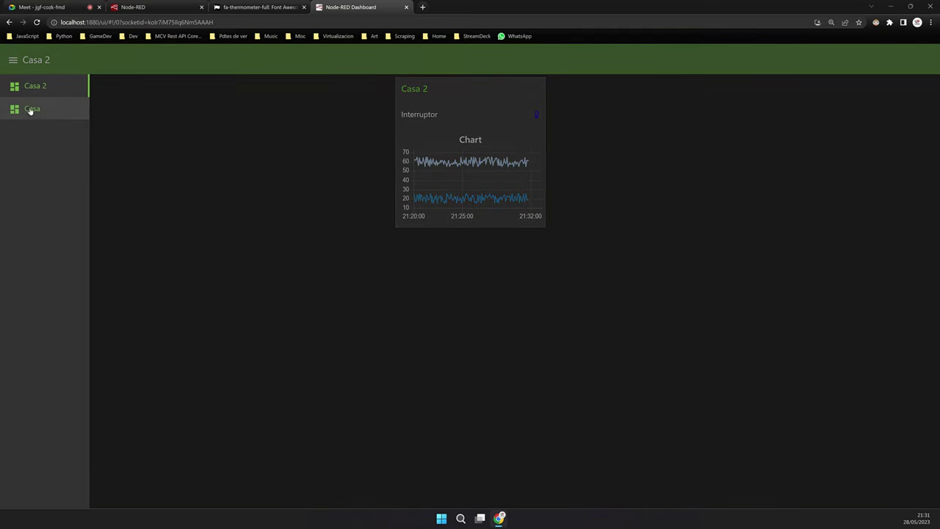
left_click(32, 110)
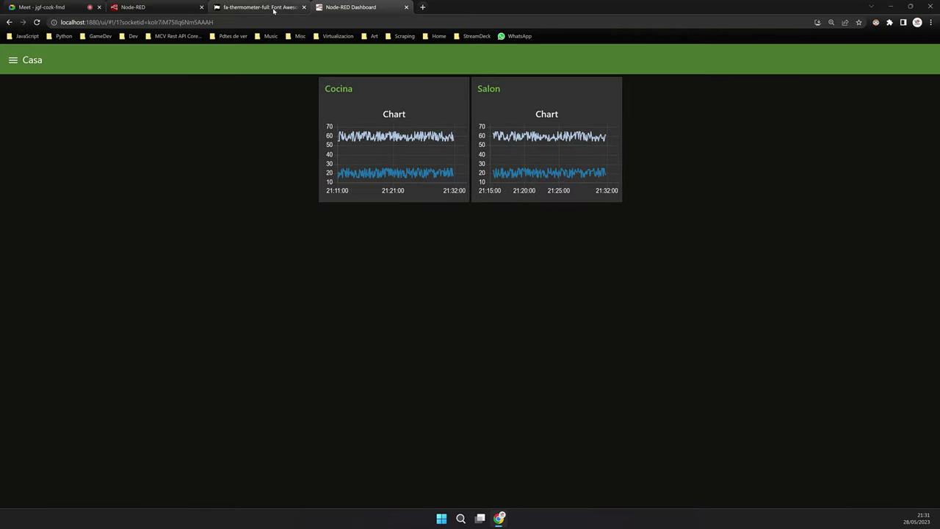
key("ctrl+shift+Tab")
key("ctrl+shift+Tab")
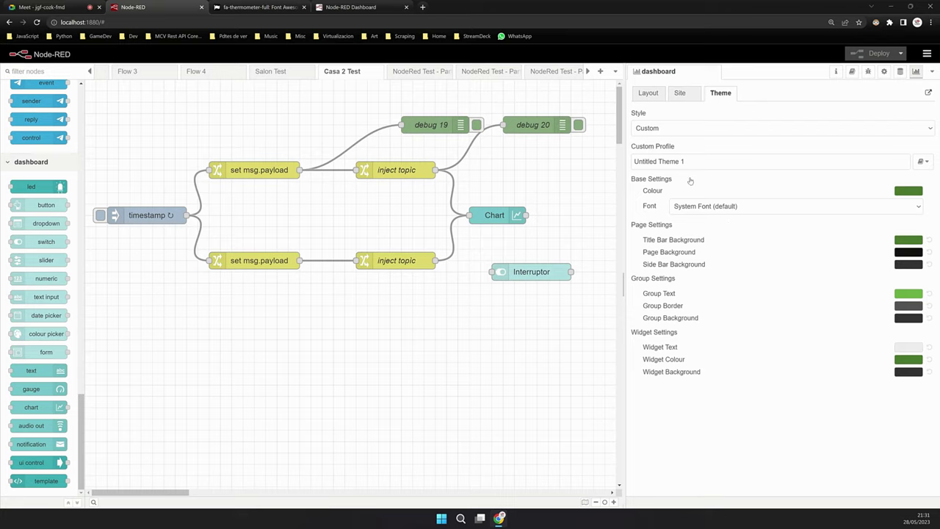
left_click(649, 93)
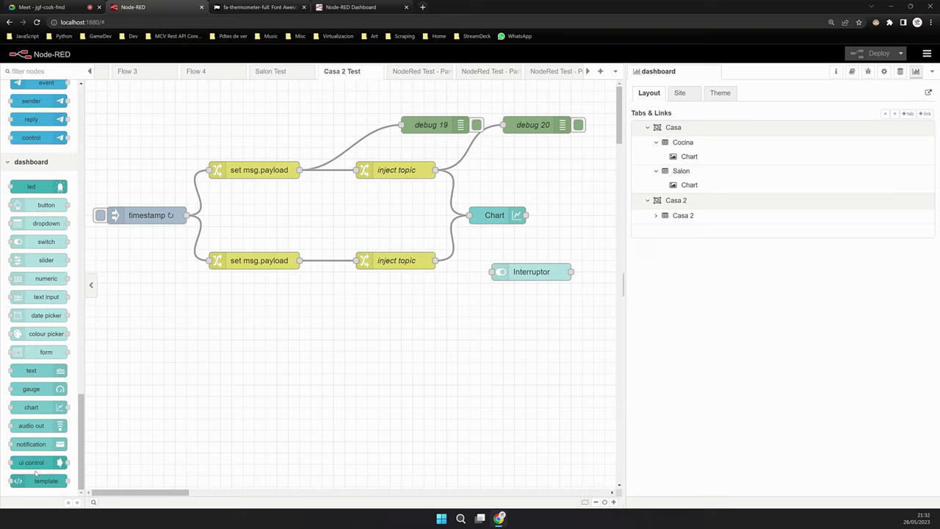
- Place a dashboard form node below the flow, look over its properties without changing them, and delete the node
mouse_move(38, 481)
mouse_move(42, 461)
mouse_move(35, 351)
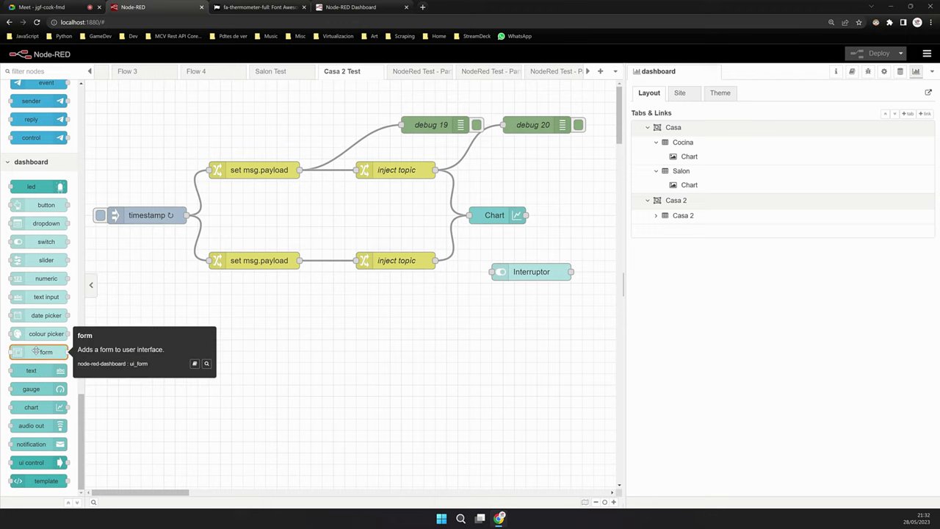
left_click_drag(36, 352, 315, 319)
double_click(319, 323)
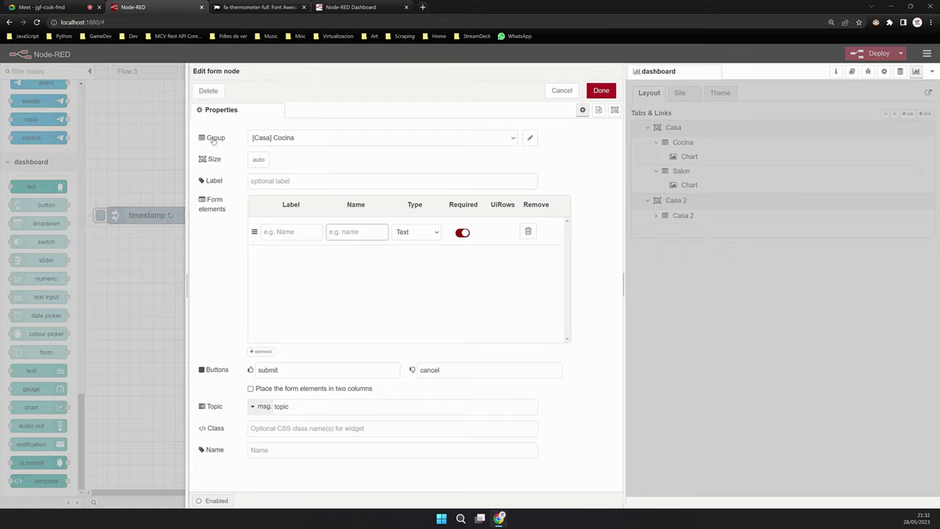
left_click(562, 90)
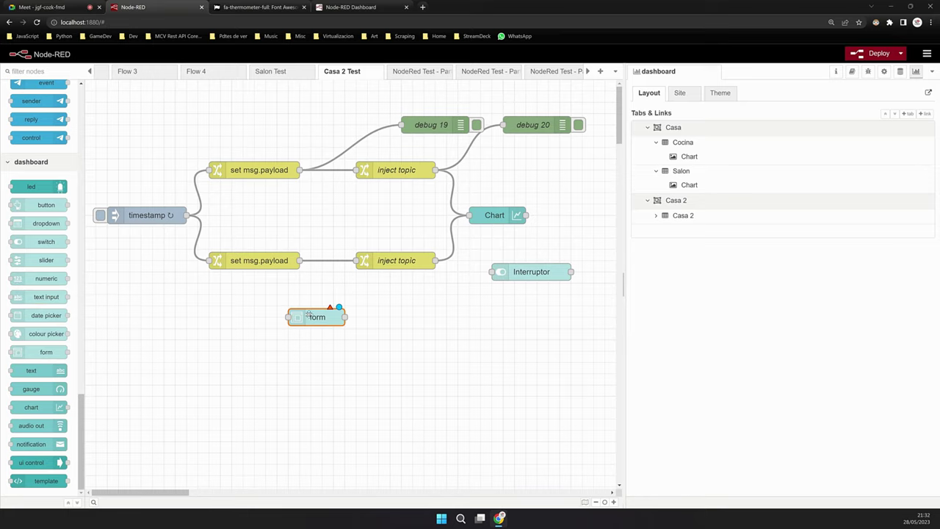
key("Delete")
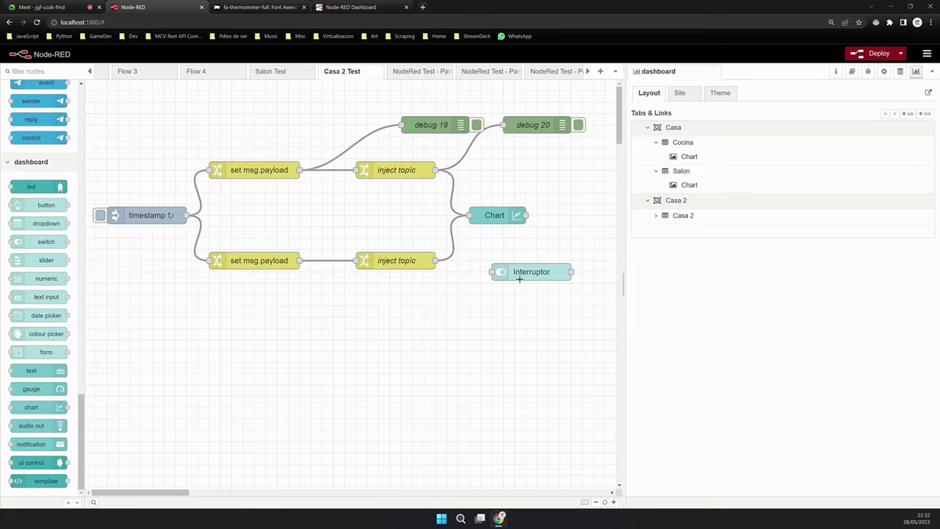
- Look over the dashboard's site settings and the available choices for where the Node-RED or Angular theme applies
left_click(679, 91)
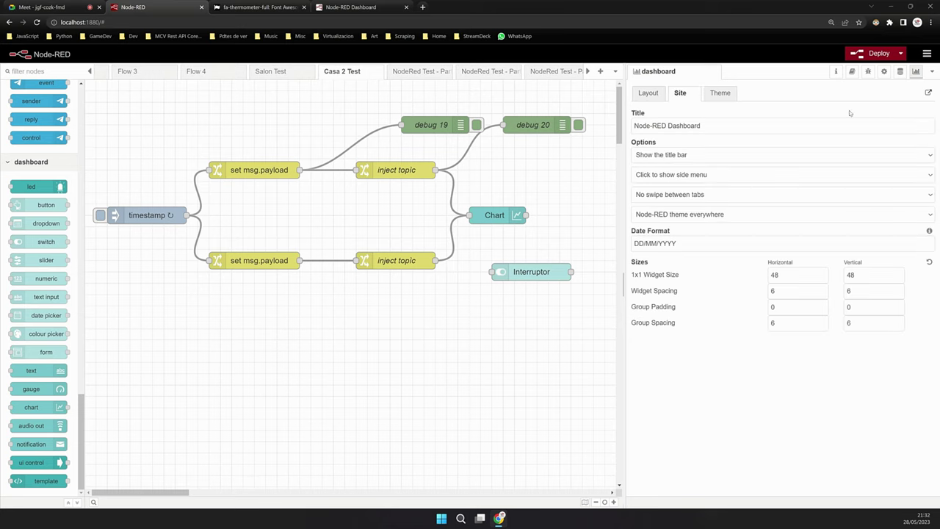
left_click(716, 219)
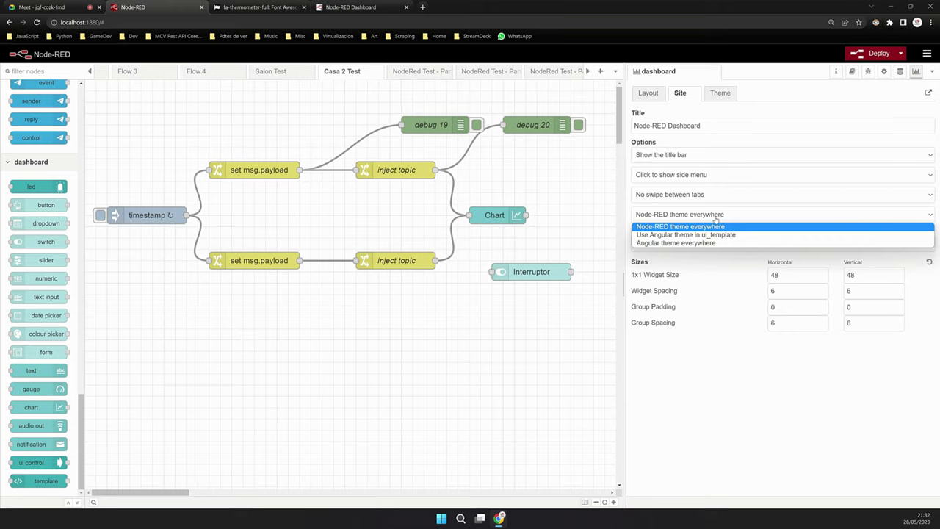
left_click(715, 219)
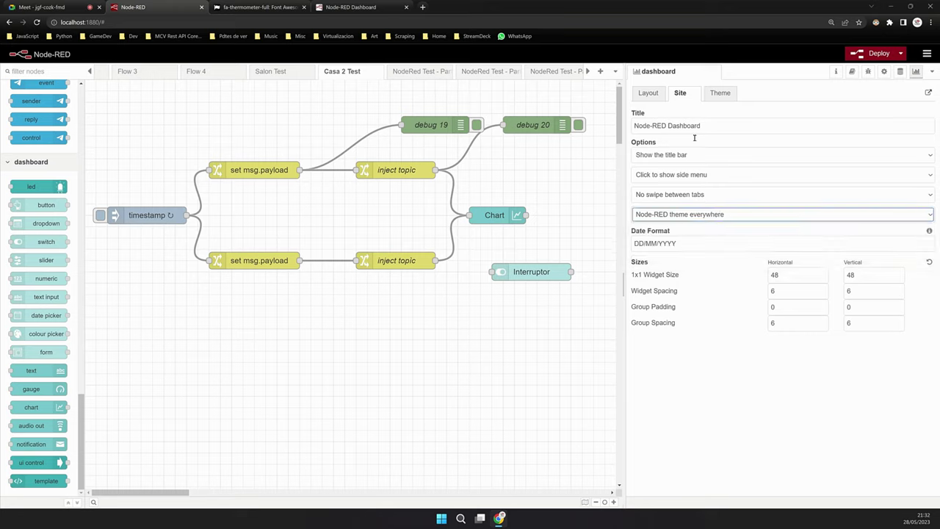
left_click(672, 215)
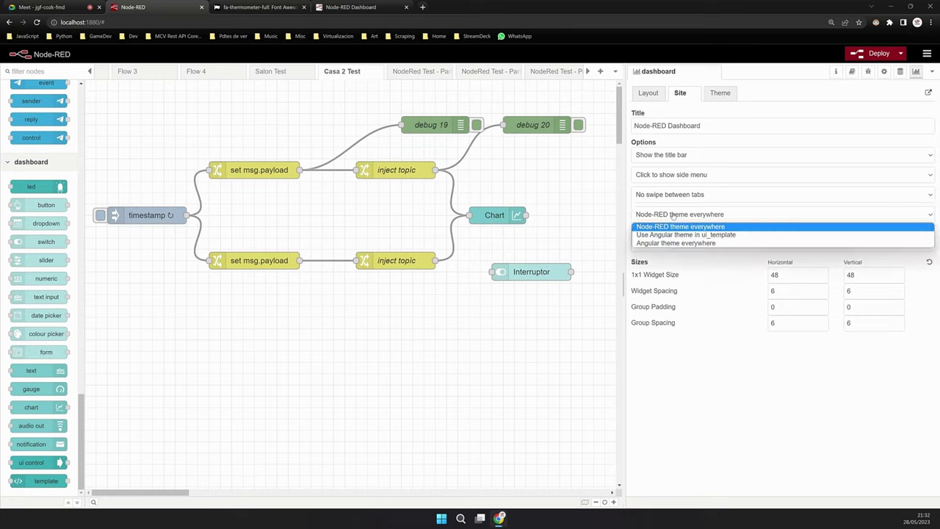
left_click(606, 284)
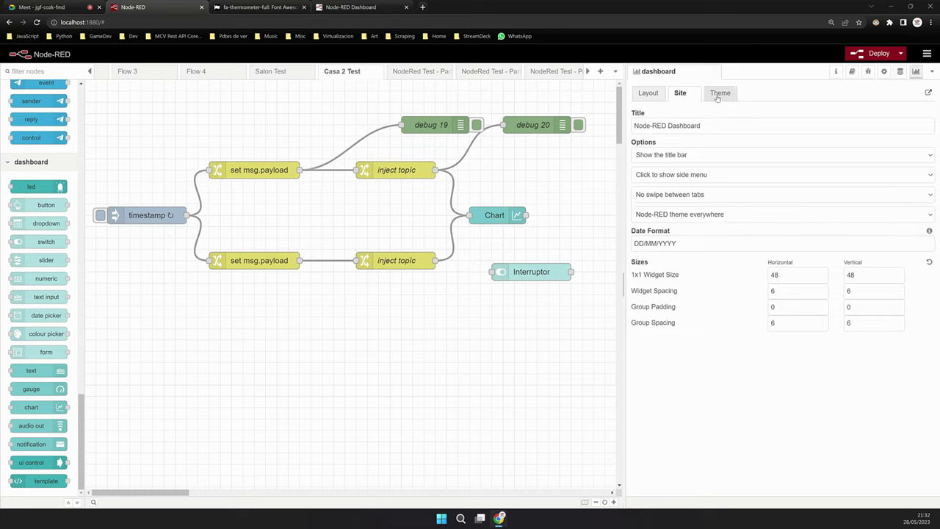
- Set the dashboard theme style to Dark and deploy the change
left_click(718, 94)
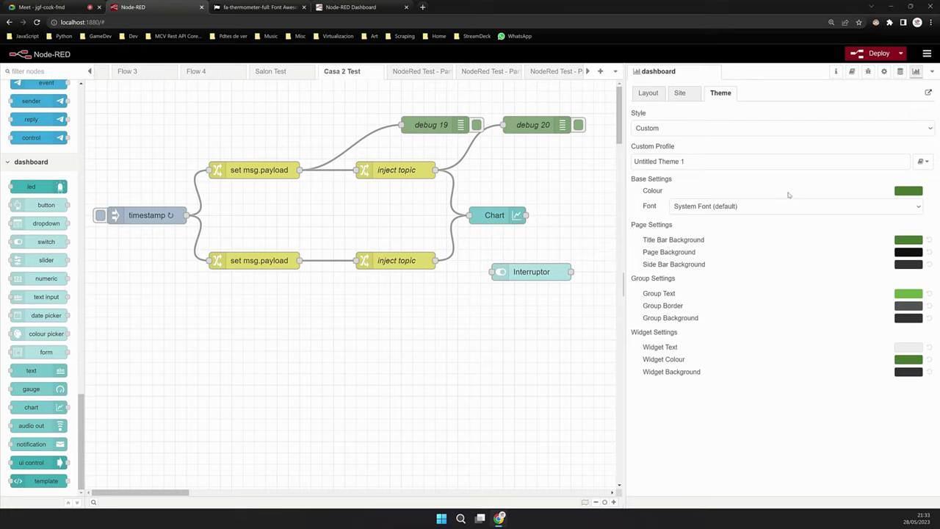
left_click(708, 132)
left_click(650, 150)
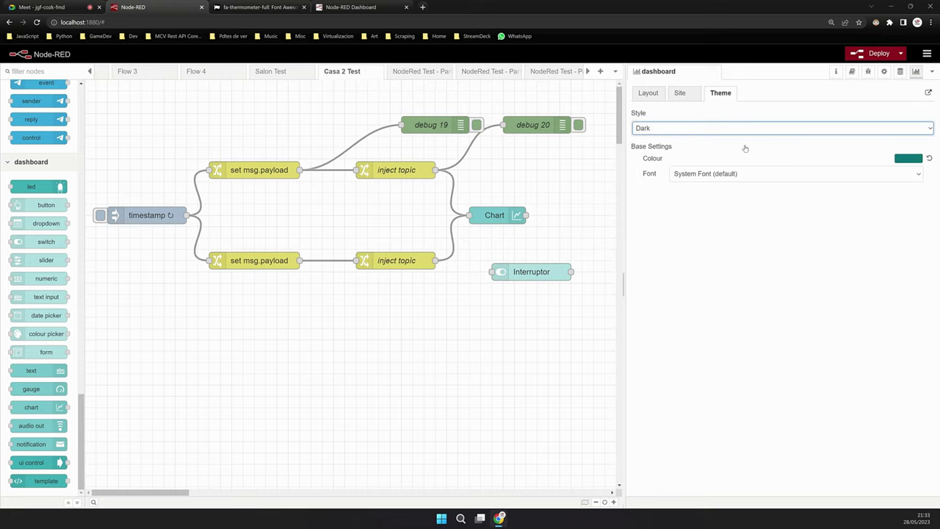
left_click(868, 53)
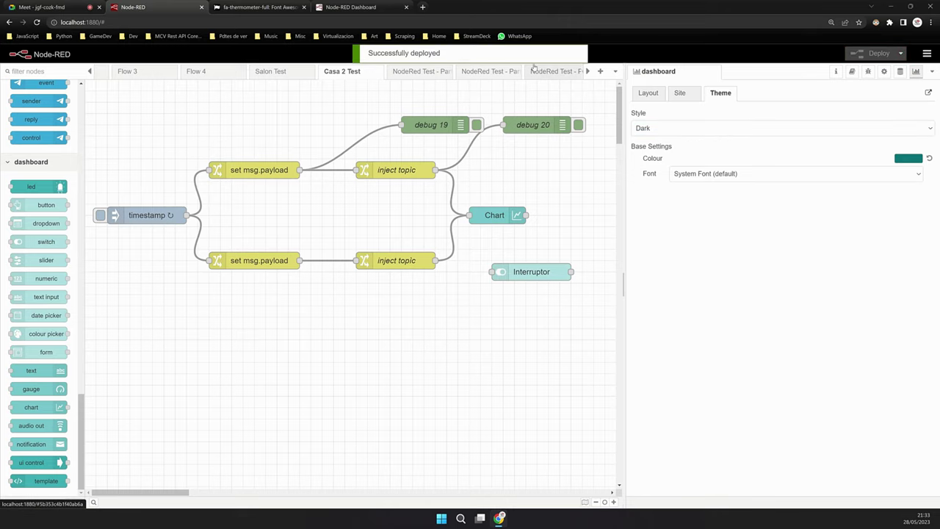
- Inspect the Dark theme on the Casa 2 and Casa dashboard pages, and return to the flow editor
left_click(351, 7)
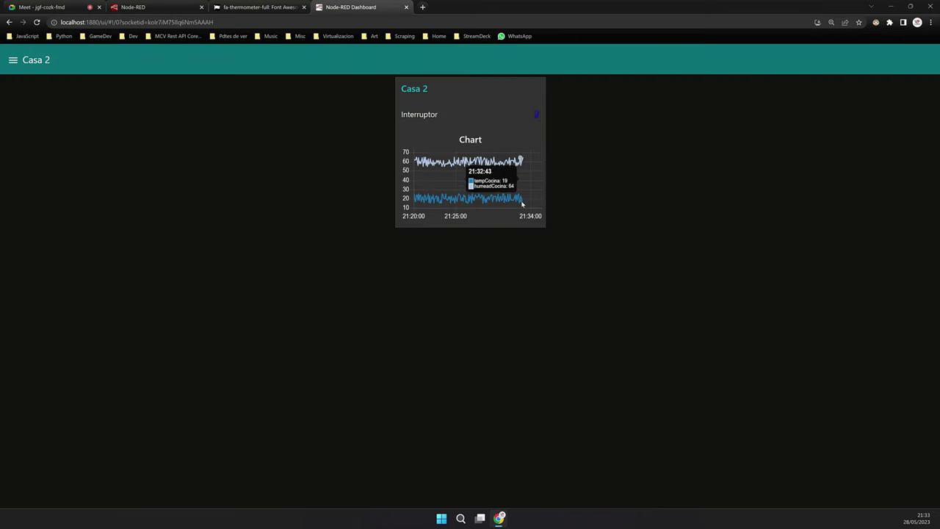
left_click(13, 60)
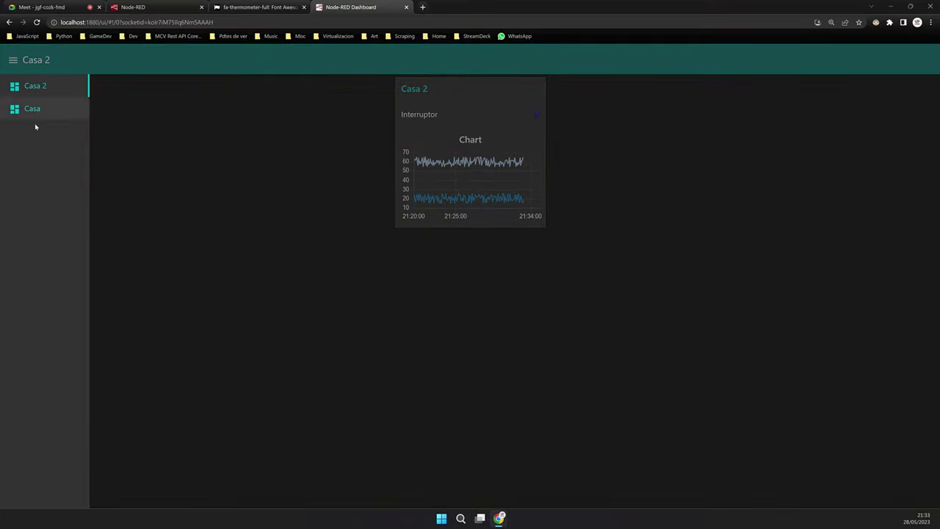
left_click(36, 117)
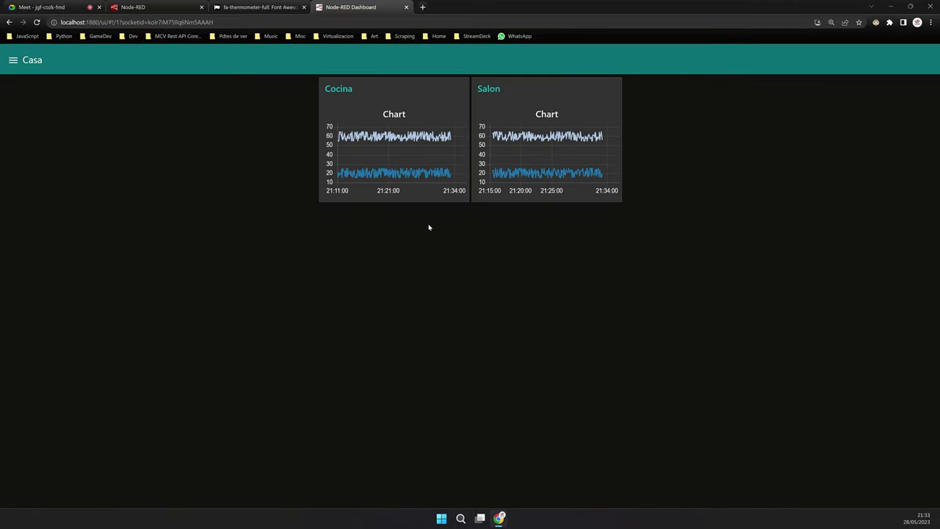
left_click(13, 60)
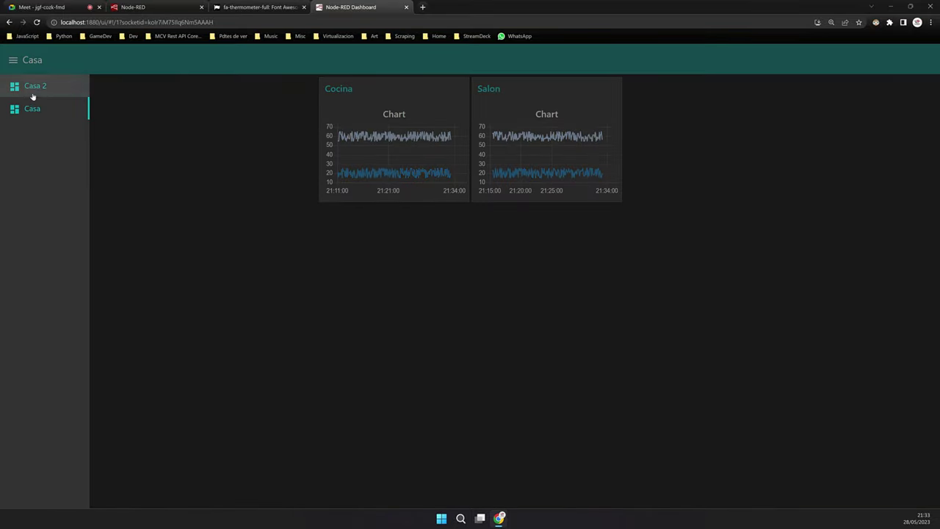
left_click(34, 94)
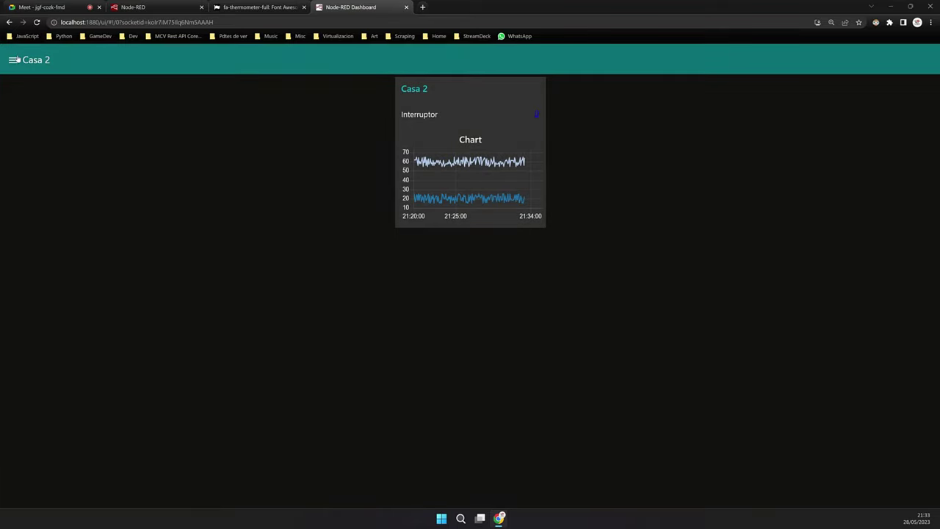
left_click(13, 60)
left_click(29, 119)
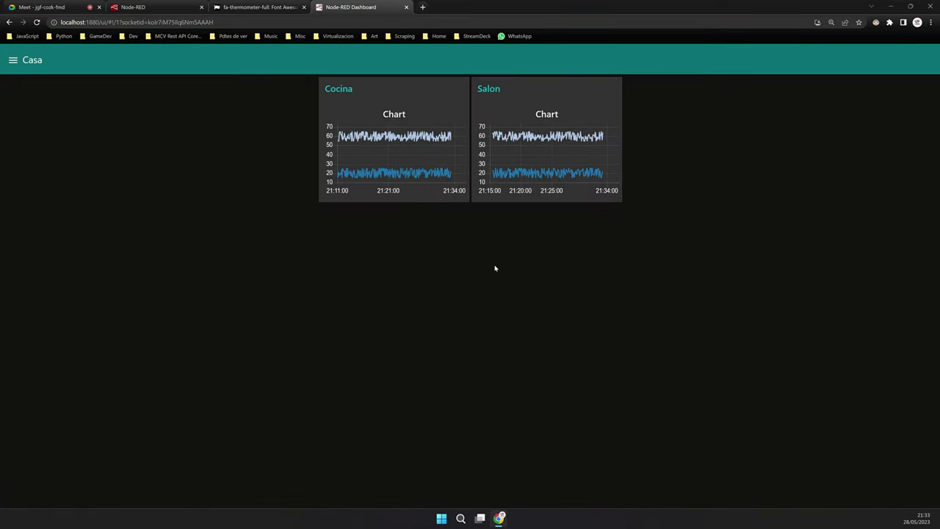
left_click(13, 60)
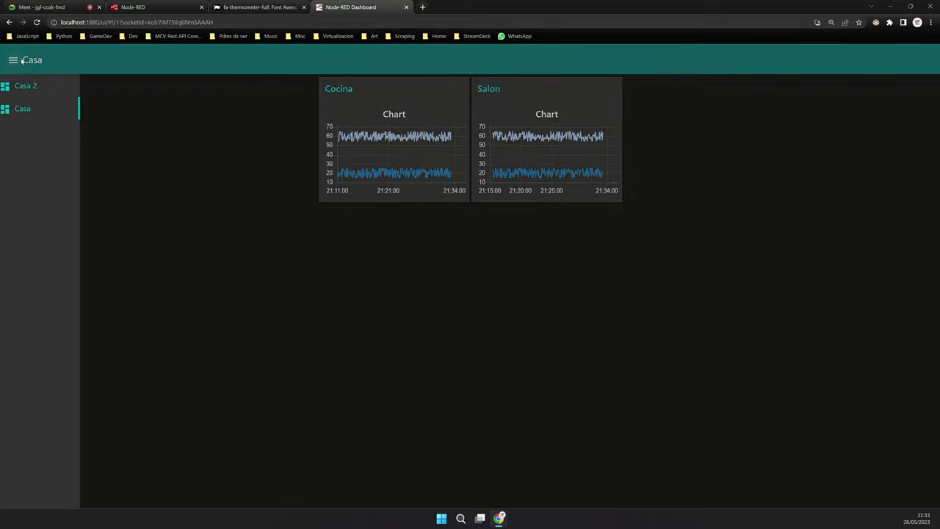
left_click(254, 7)
left_click(133, 6)
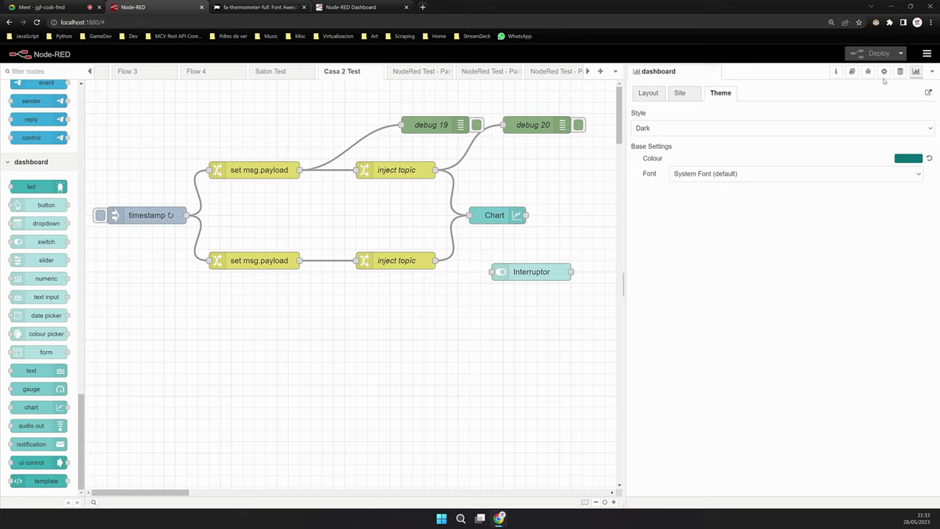
- Look through the editor's user settings for view, palette and keyboard, and close them unchanged
left_click(927, 53)
left_click(858, 247)
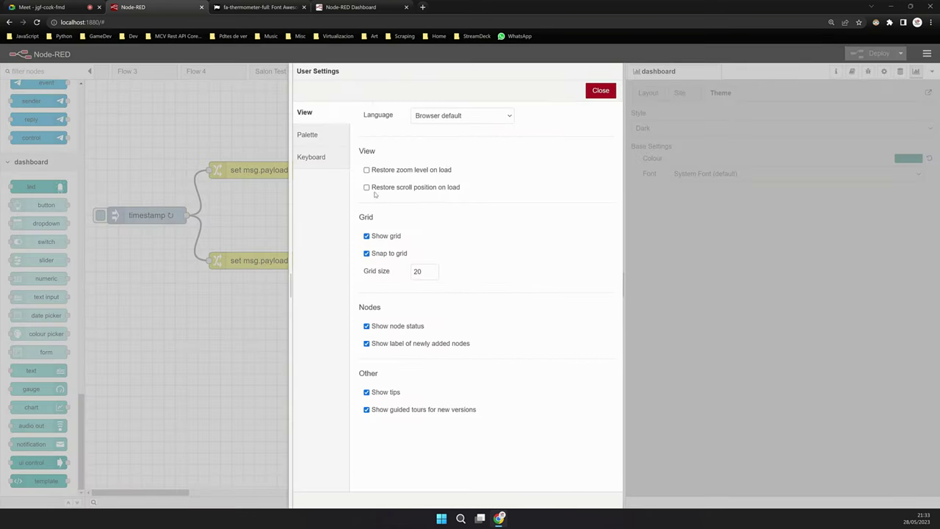
left_click(307, 135)
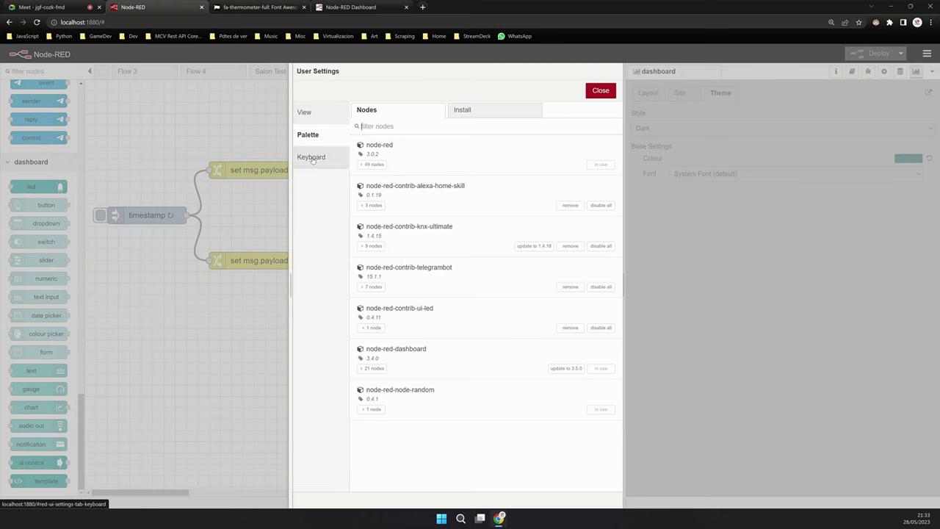
left_click(311, 156)
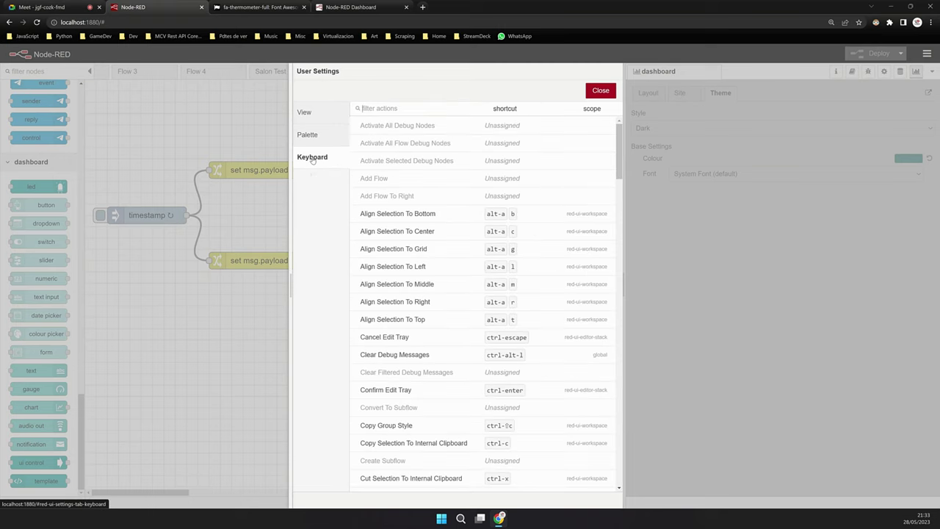
left_click(304, 111)
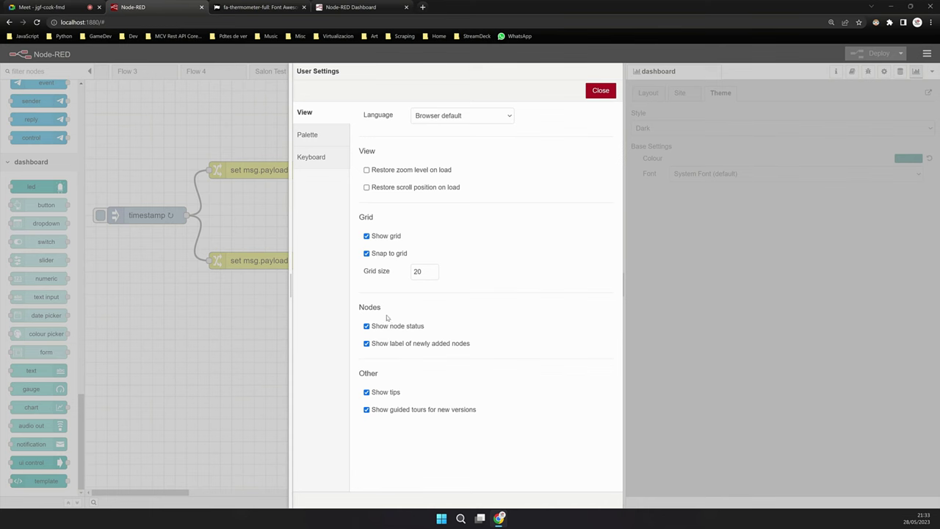
left_click(601, 91)
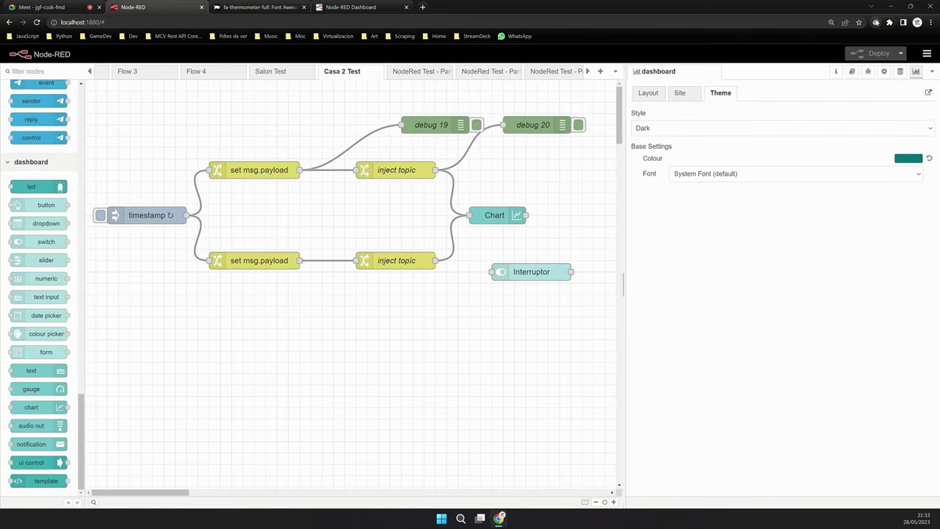
- Enable the Dark Reader extension for the flow editor and narrow the dashboard sidebar to widen the workspace
left_click(875, 22)
left_click(836, 57)
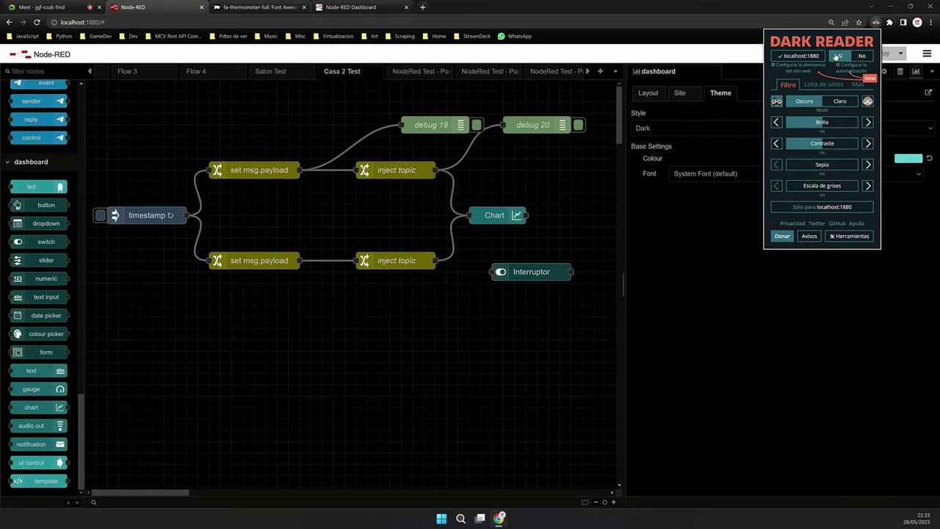
left_click(517, 256)
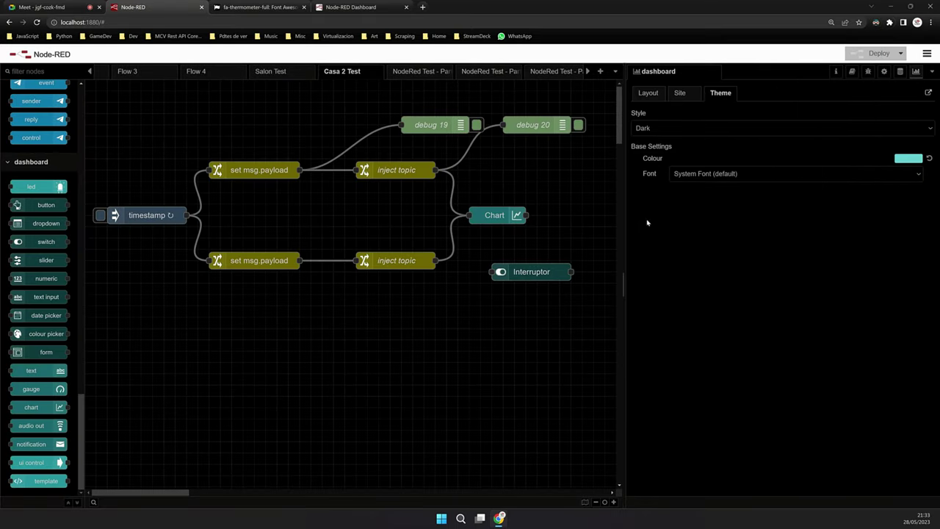
left_click_drag(623, 281, 716, 279)
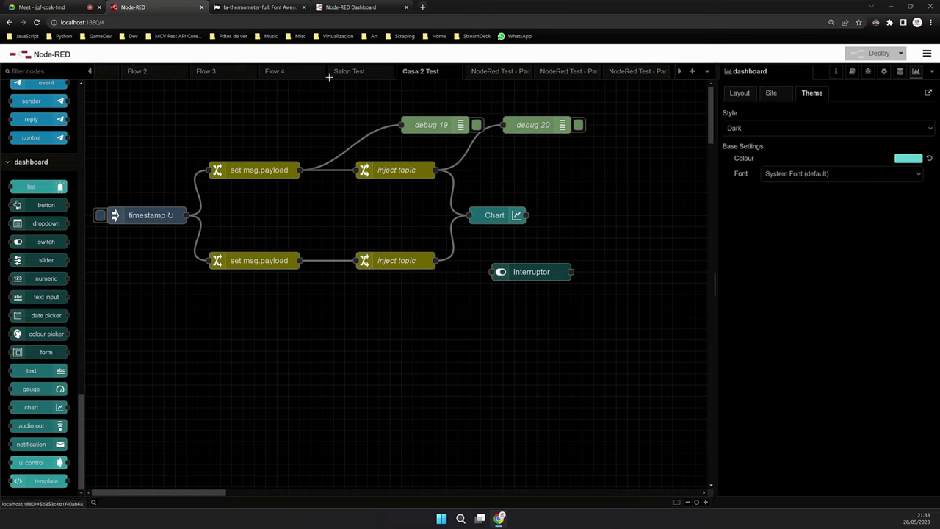
- Disable Dark Reader to compare the editor's original light appearance
left_click(876, 22)
left_click(859, 56)
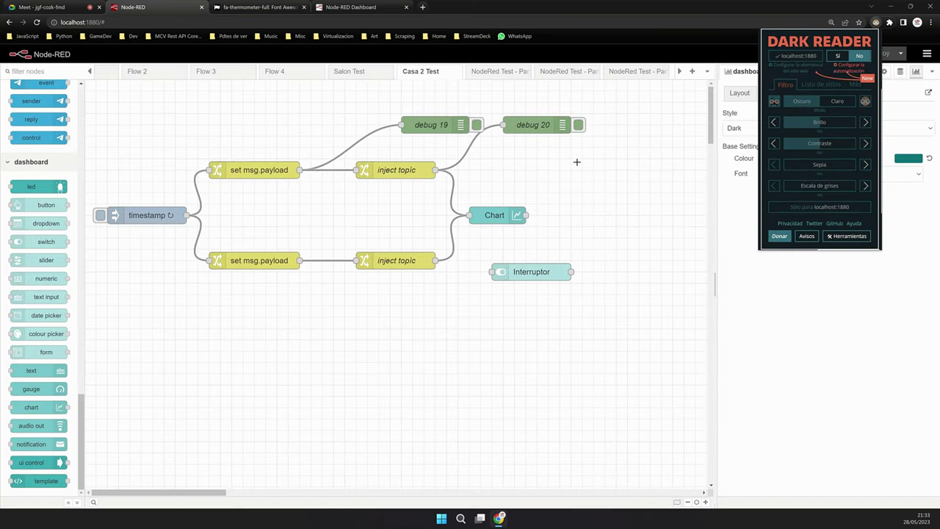
left_click(537, 174)
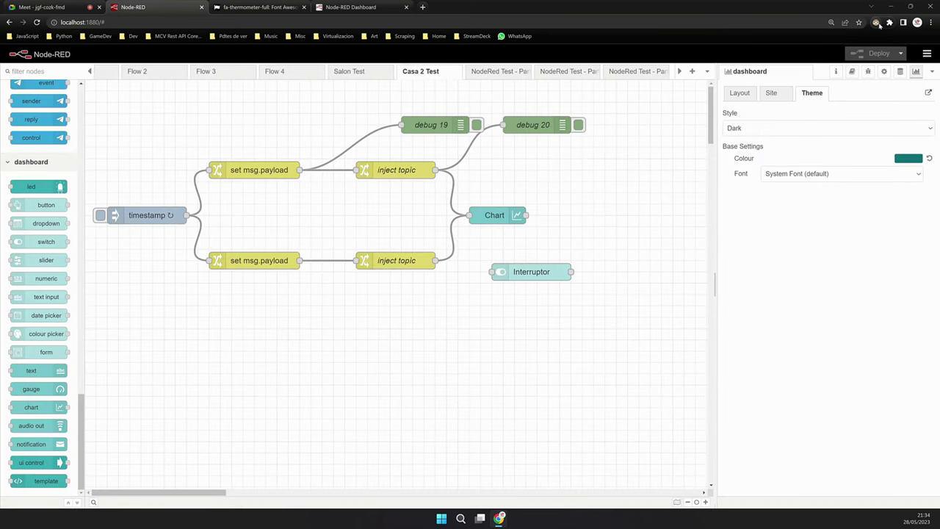
- Re-enable Dark Reader for localhost:1880 and examine the flow editor's header logo and node palette in the dark appearance
left_click(875, 22)
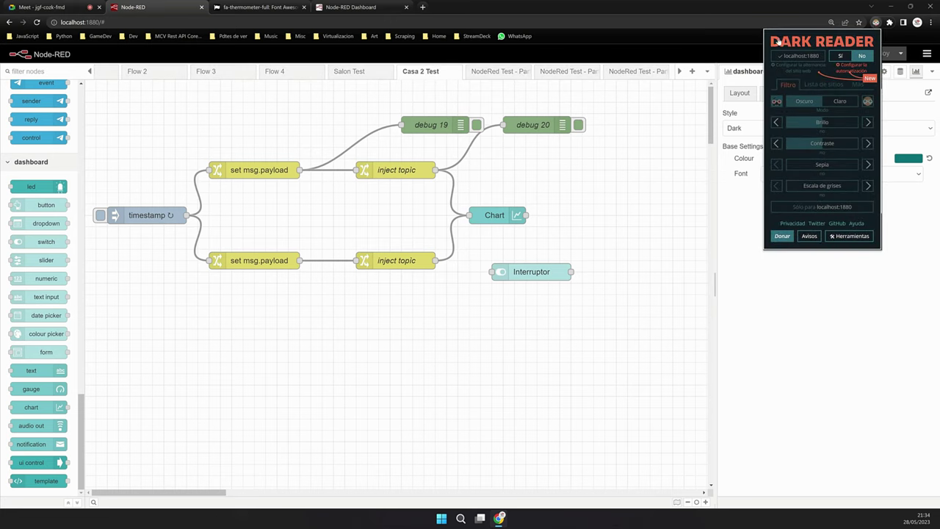
left_click(841, 57)
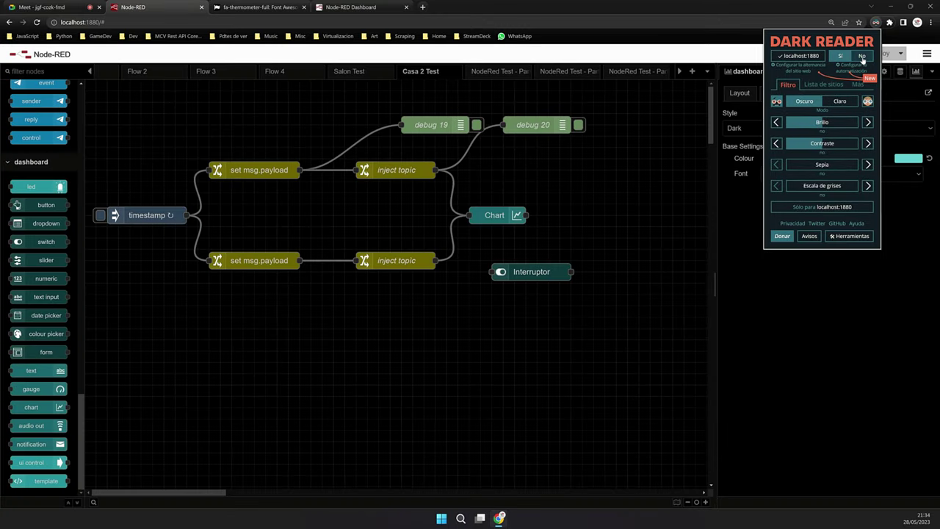
left_click(298, 120)
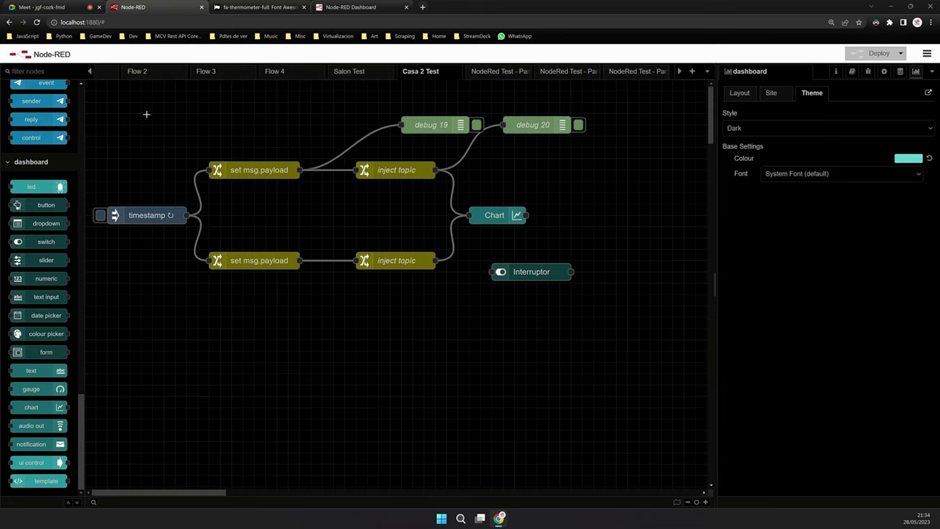
scroll(62, 158, "up", 4)
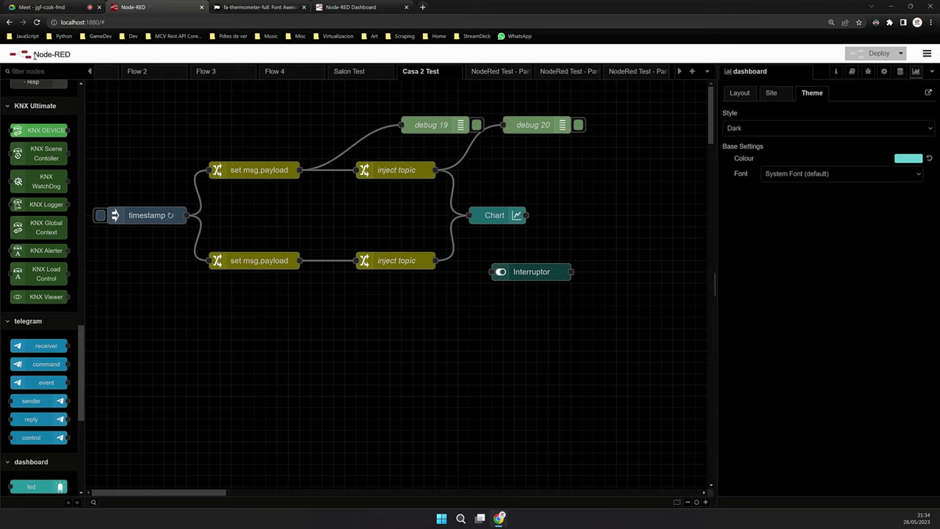
left_click_drag(34, 58, 12, 57)
left_click(876, 22)
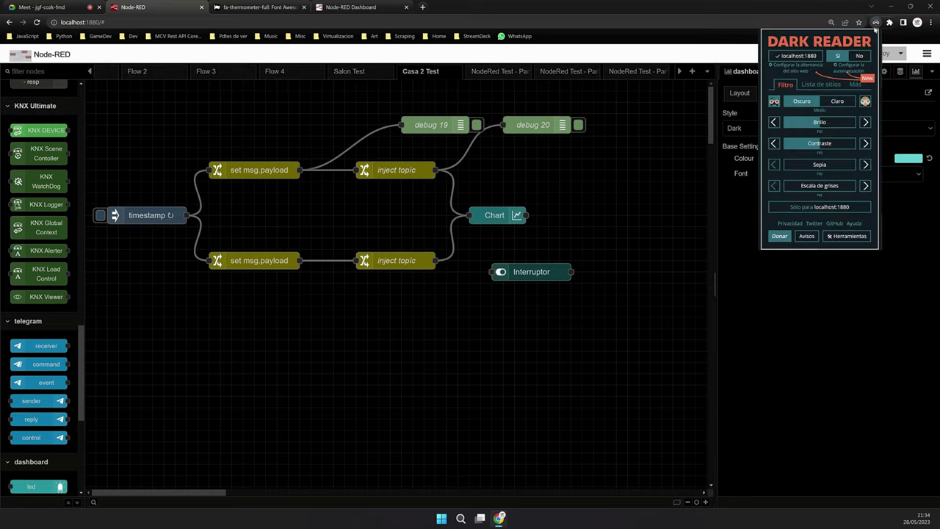
left_click(140, 135)
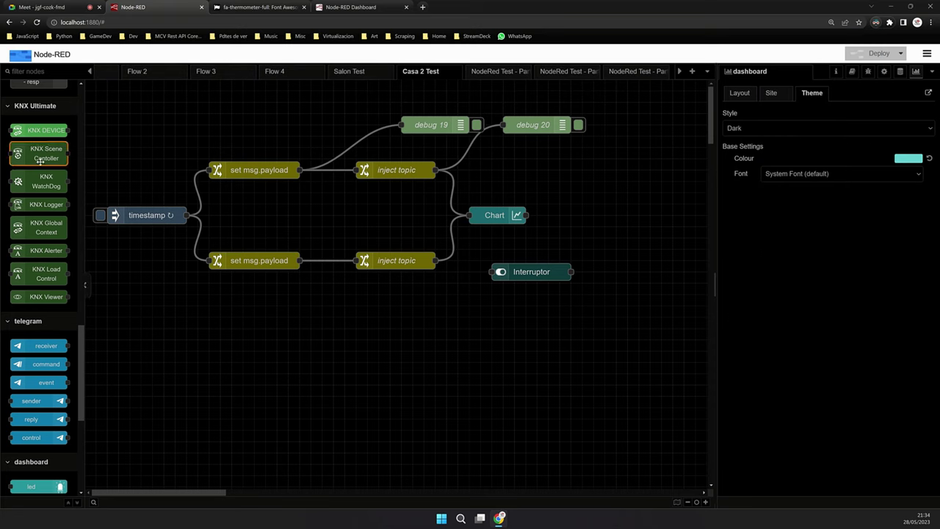
scroll(36, 155, "up", 5)
scroll(44, 169, "up", 8)
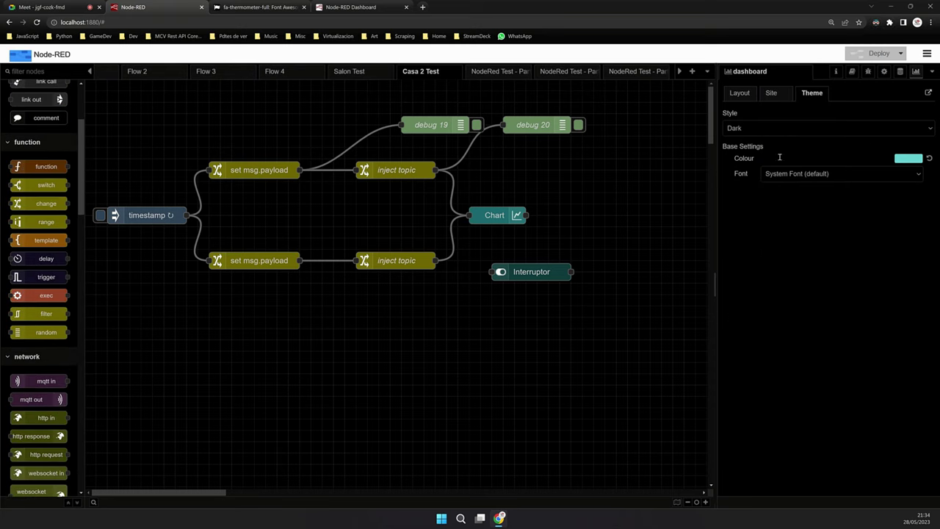
- Turn Dark Reader off to restore the flow editor's original light appearance, leaving the extension's settings closed
left_click(875, 22)
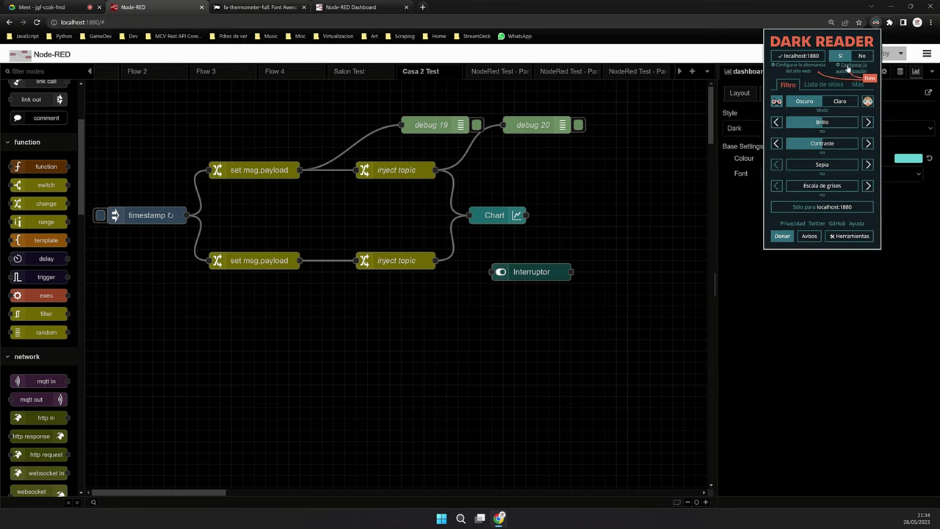
left_click(862, 56)
left_click(577, 154)
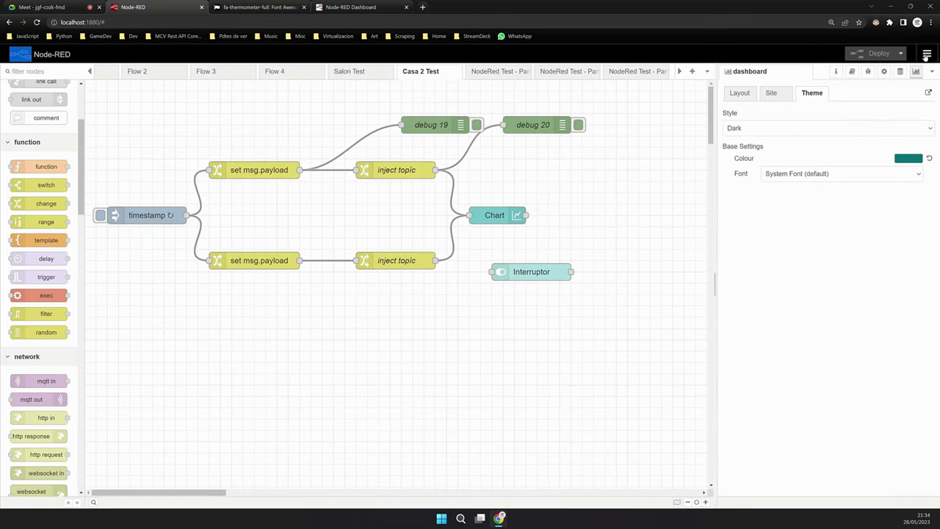
left_click(875, 22)
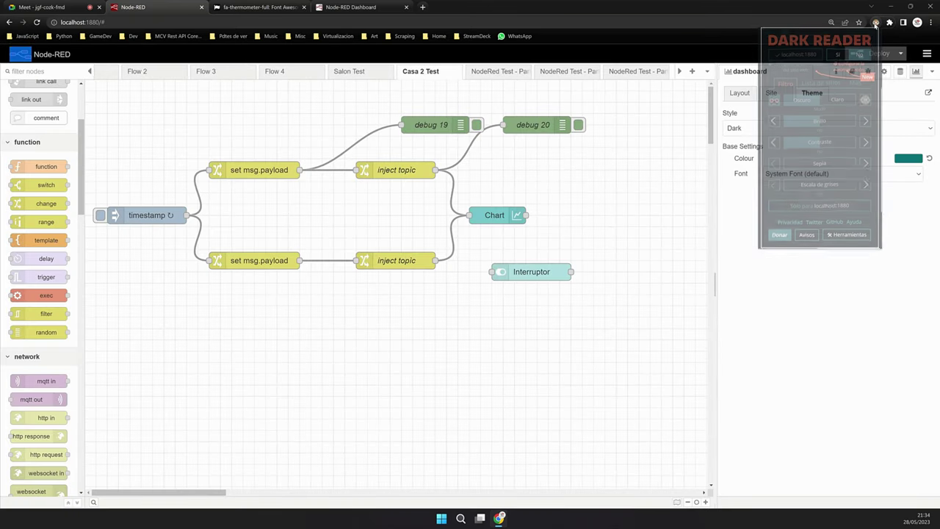
left_click(406, 45)
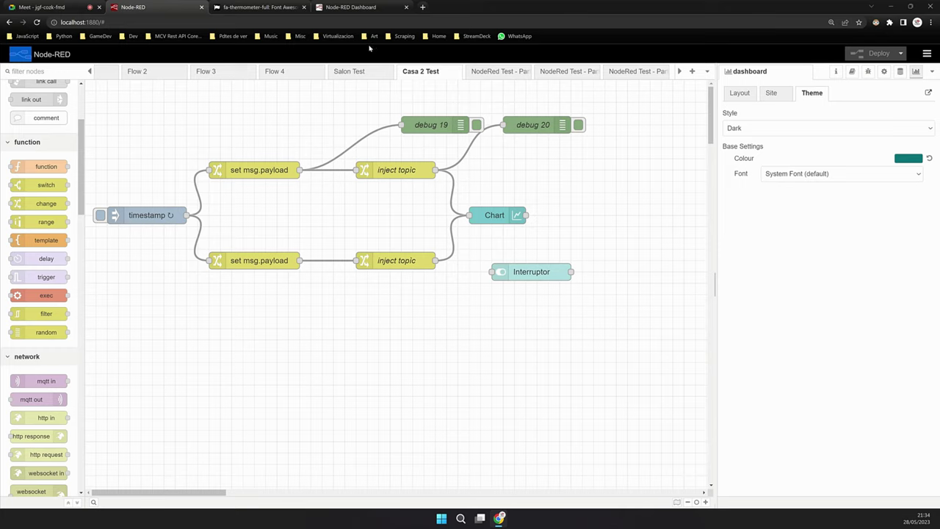